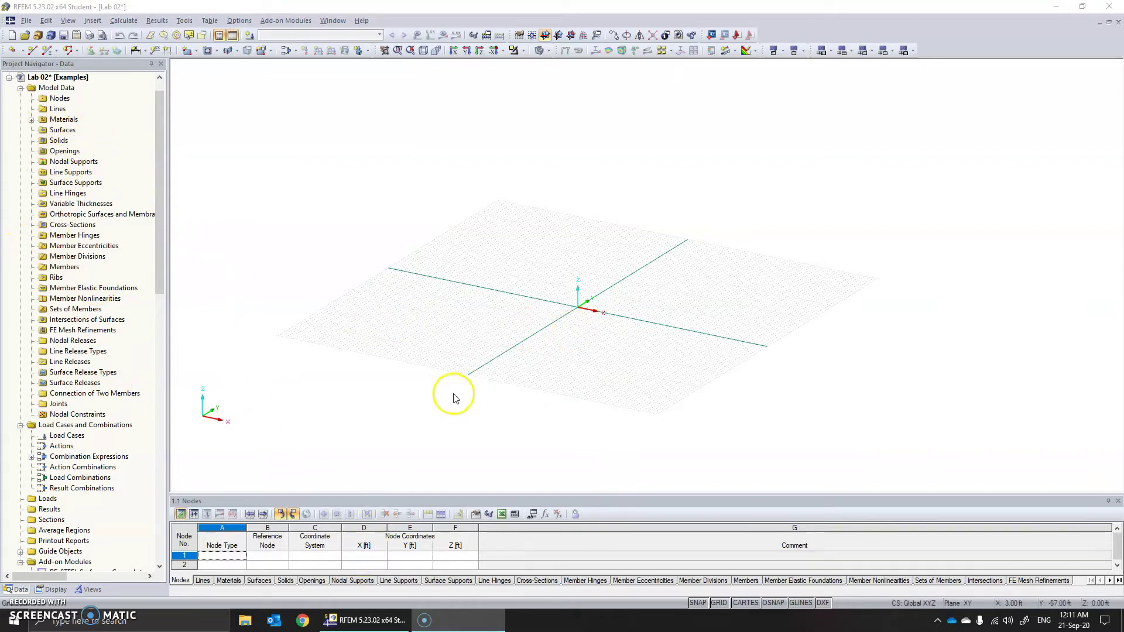
- Start a new member and give its start a W 14x99 Steel A992 rolled I-section
{"action": "left_click", "coordinate": [49, 52]}
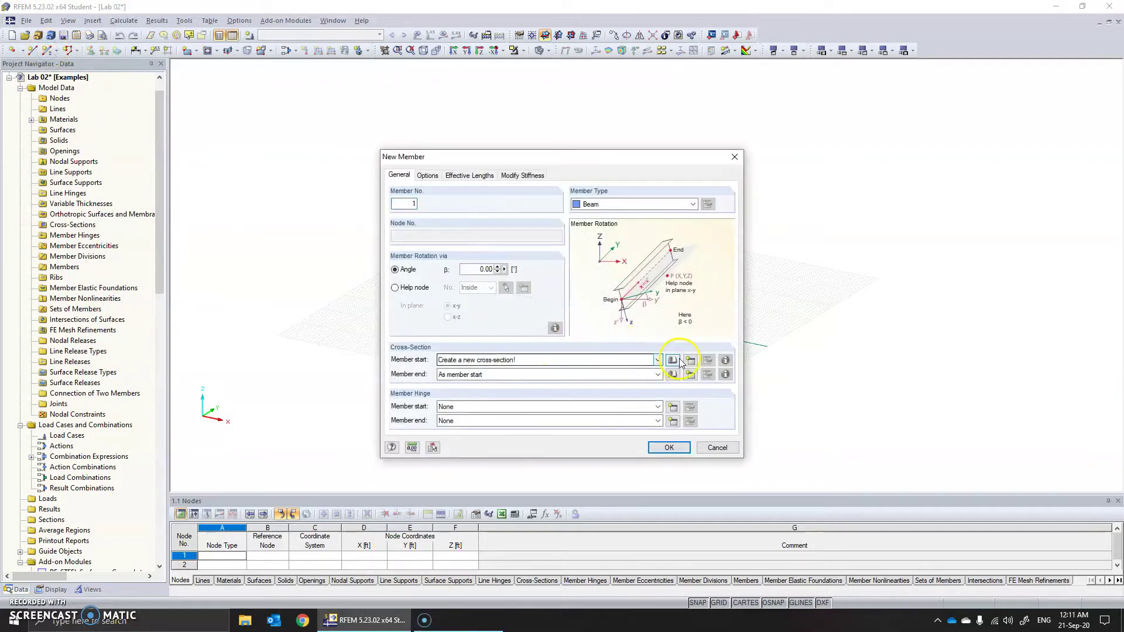
{"action": "left_click", "coordinate": [673, 360]}
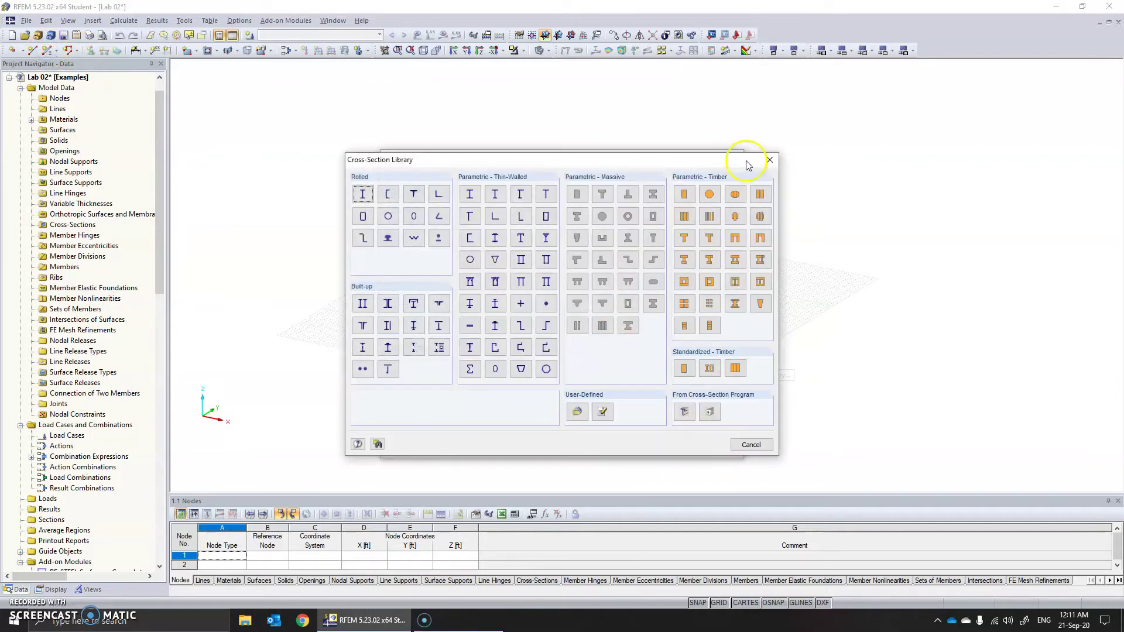
{"action": "left_click", "coordinate": [362, 194]}
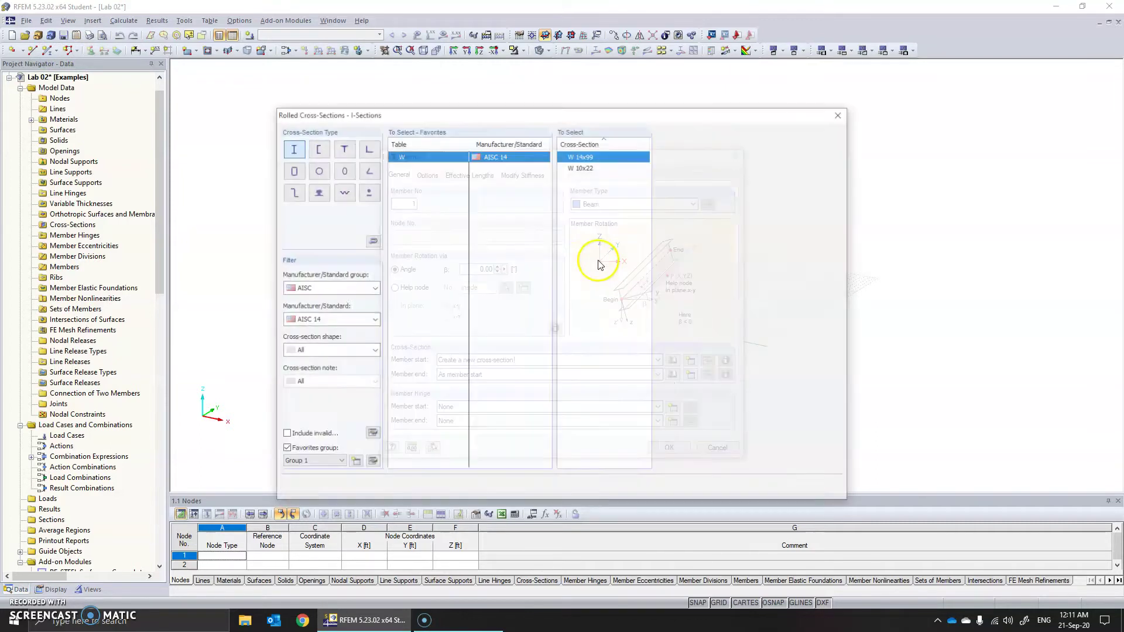
{"action": "double_click", "coordinate": [595, 157]}
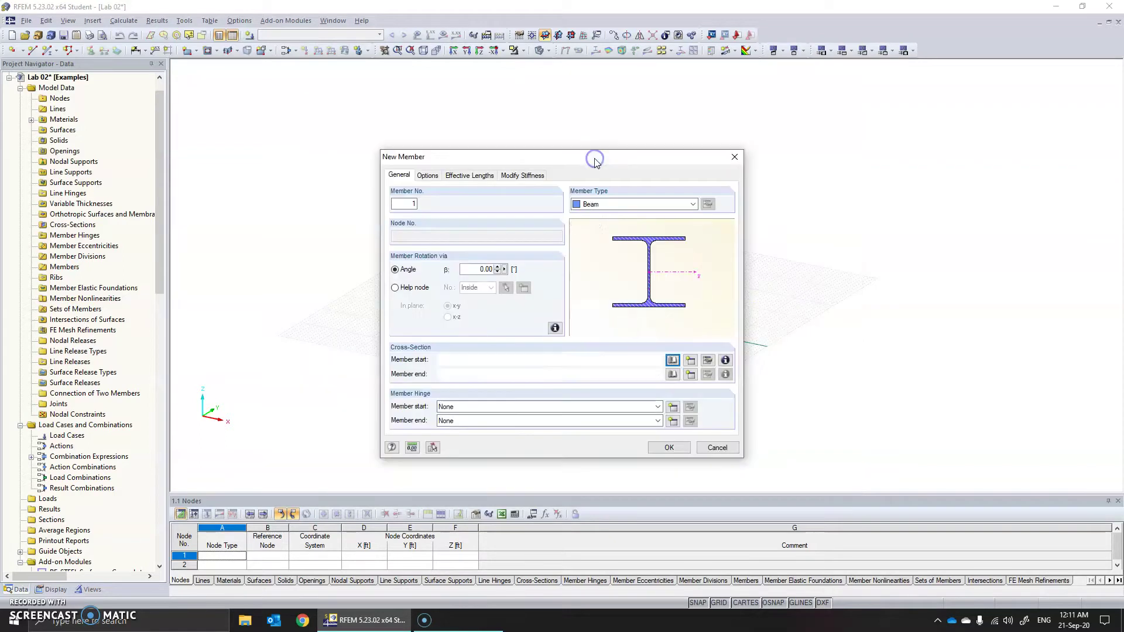
- Place a 10 ft W 14x99 column perpendicular to the work plane at the grid origin
{"action": "left_click", "coordinate": [669, 448]}
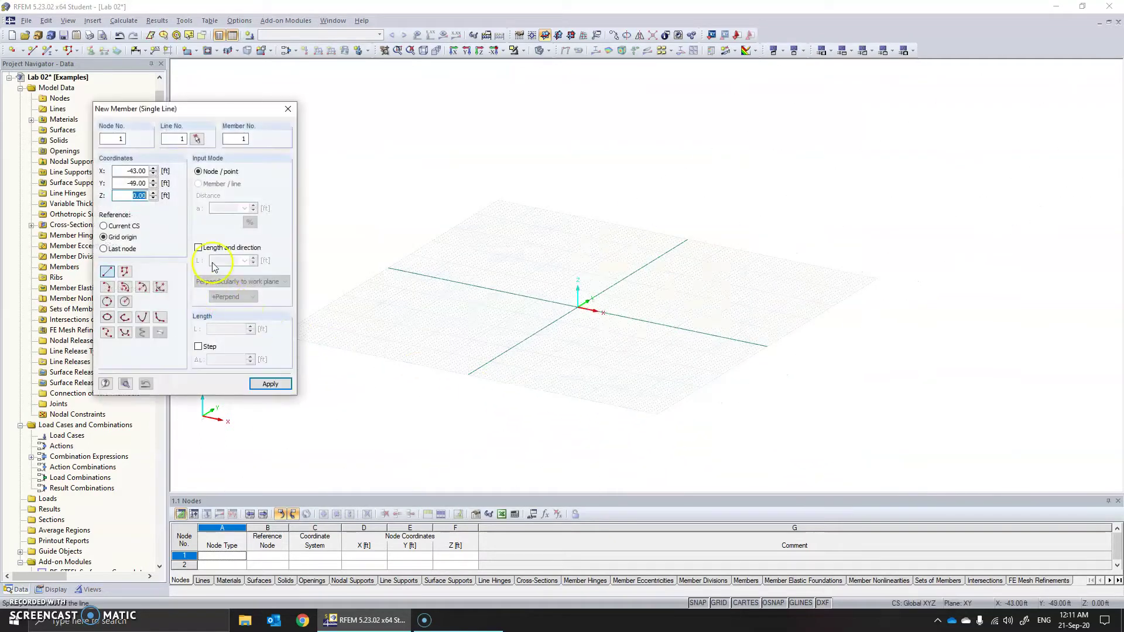
{"action": "left_click", "coordinate": [212, 247]}
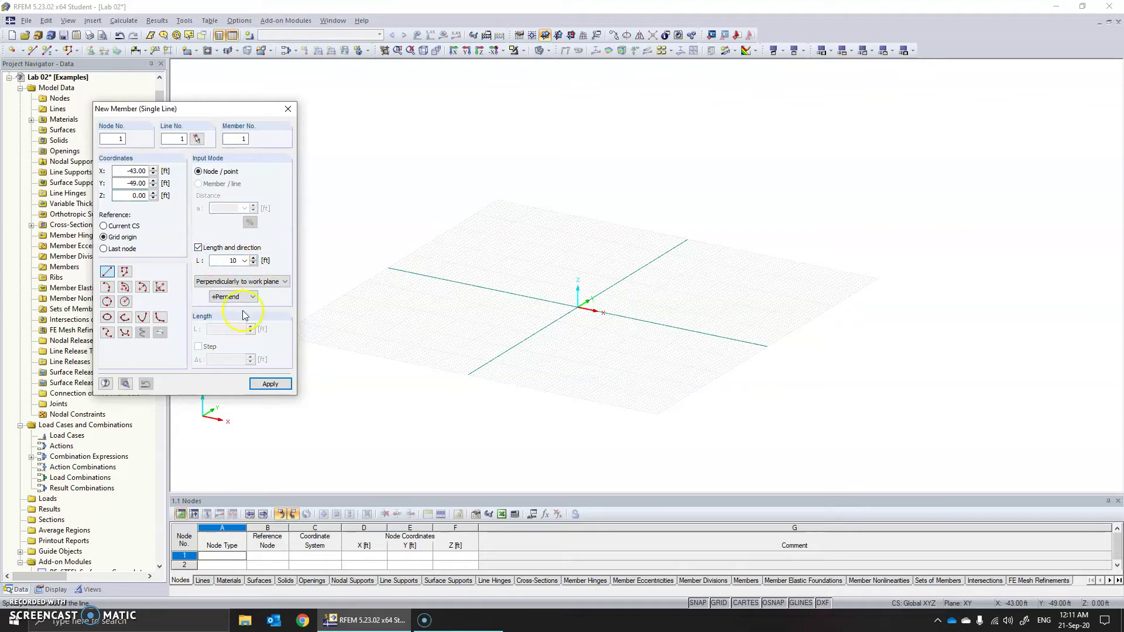
{"action": "left_click", "coordinate": [266, 384]}
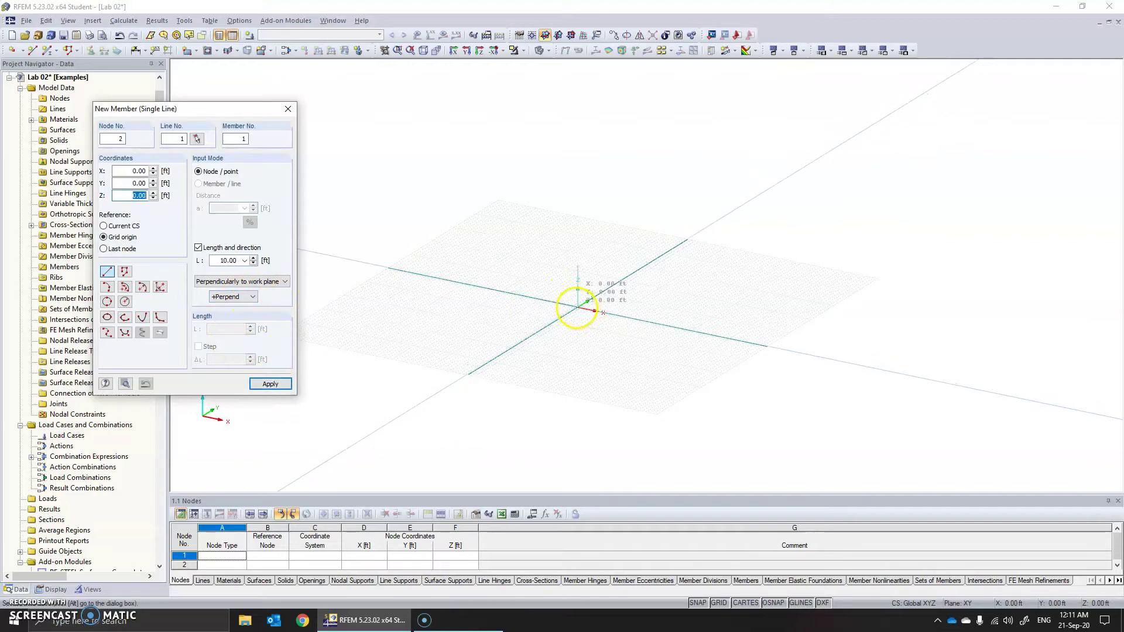
{"action": "left_click", "coordinate": [577, 307]}
{"action": "scroll", "coordinate": [585, 275], "scroll_direction": "up", "scroll_amount": 3}
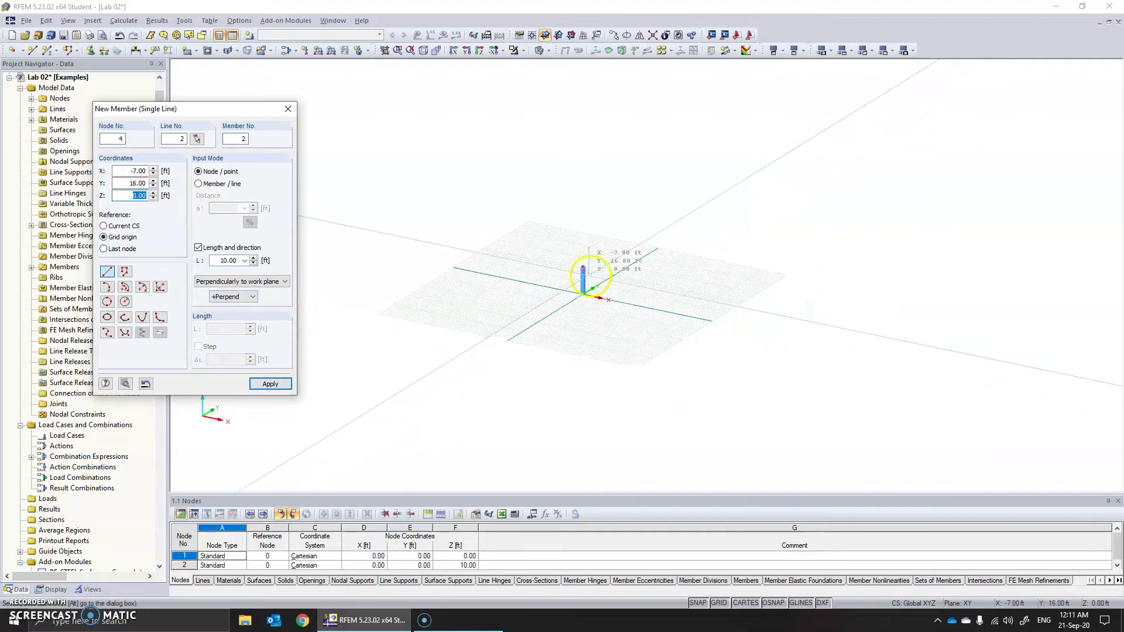
{"action": "scroll", "coordinate": [588, 274], "scroll_direction": "up", "scroll_amount": 2}
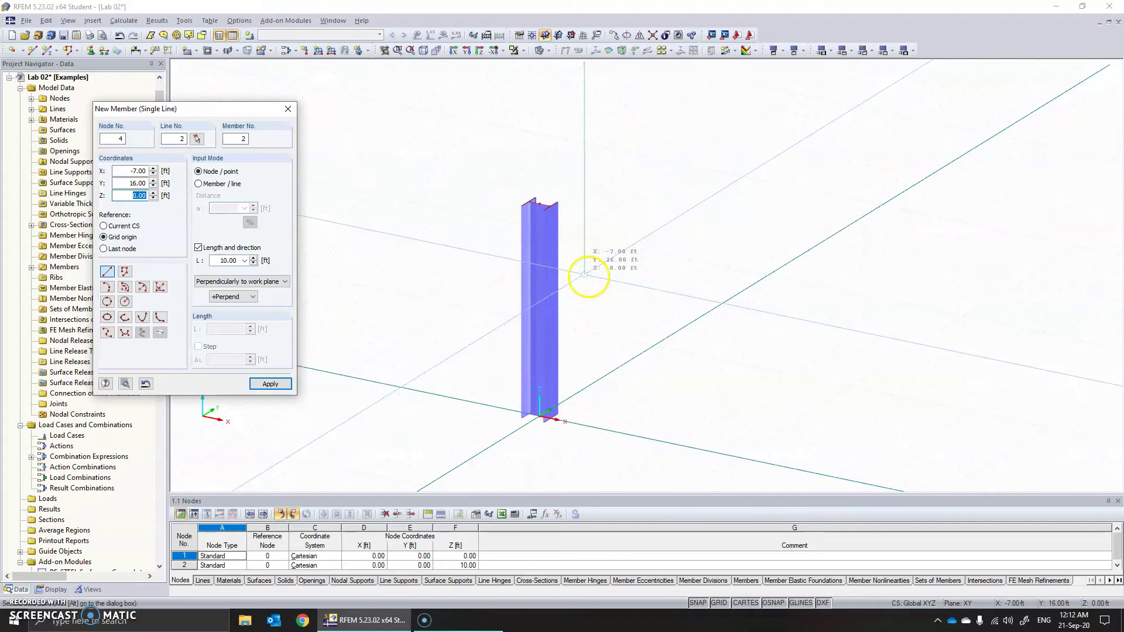
{"action": "left_click", "coordinate": [288, 109]}
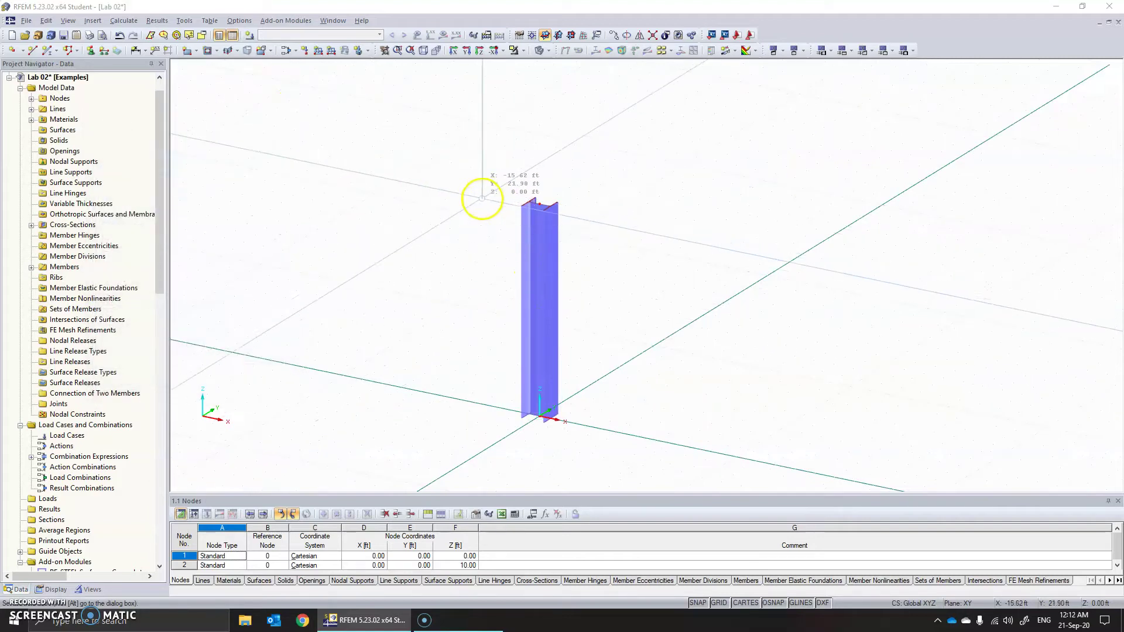
- Launch the 2D Truss generator from Tools and move its dialog higher, showing 8 bays at 78.74 ft
{"action": "scroll", "coordinate": [481, 212], "scroll_direction": "up", "scroll_amount": 2}
{"action": "scroll", "coordinate": [479, 205], "scroll_direction": "down", "scroll_amount": 5}
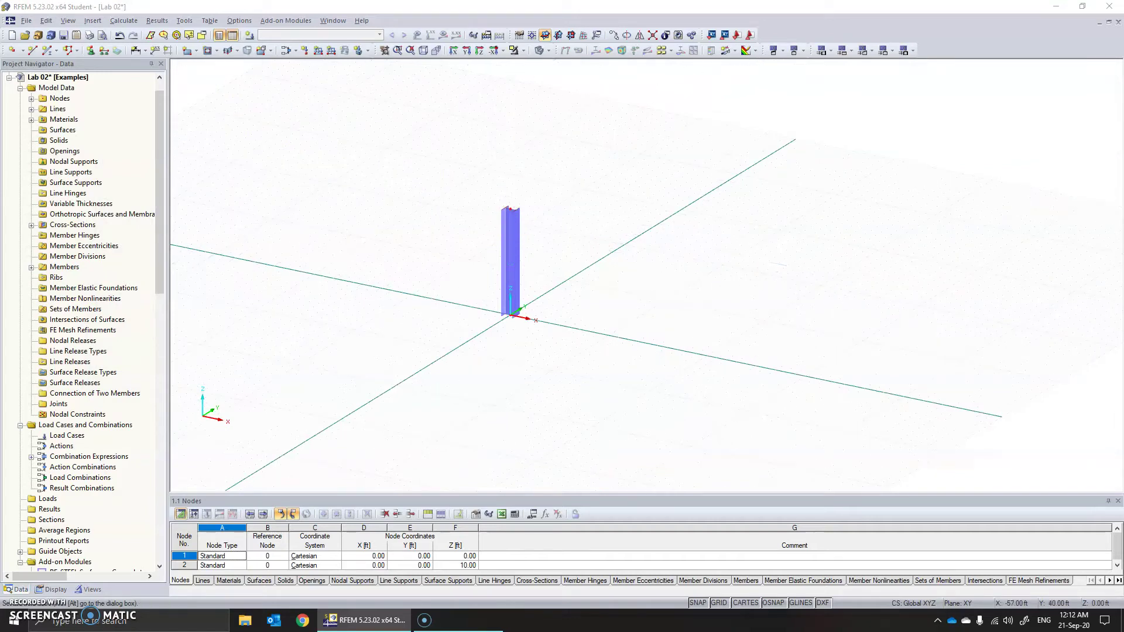
{"action": "left_click", "coordinate": [180, 24]}
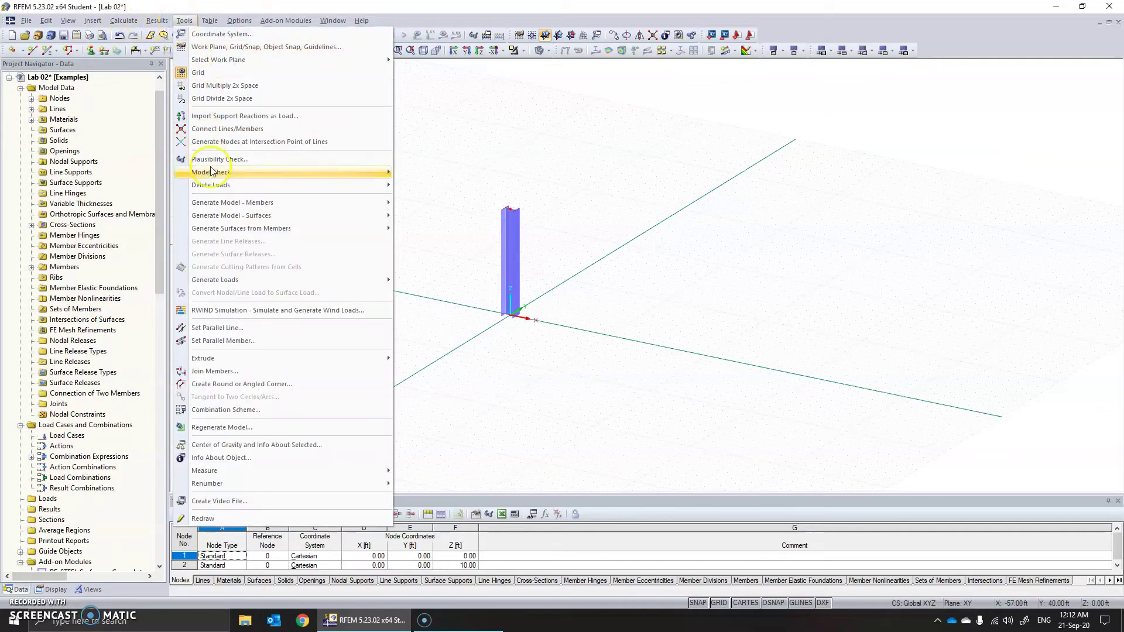
{"action": "mouse_move", "coordinate": [220, 204]}
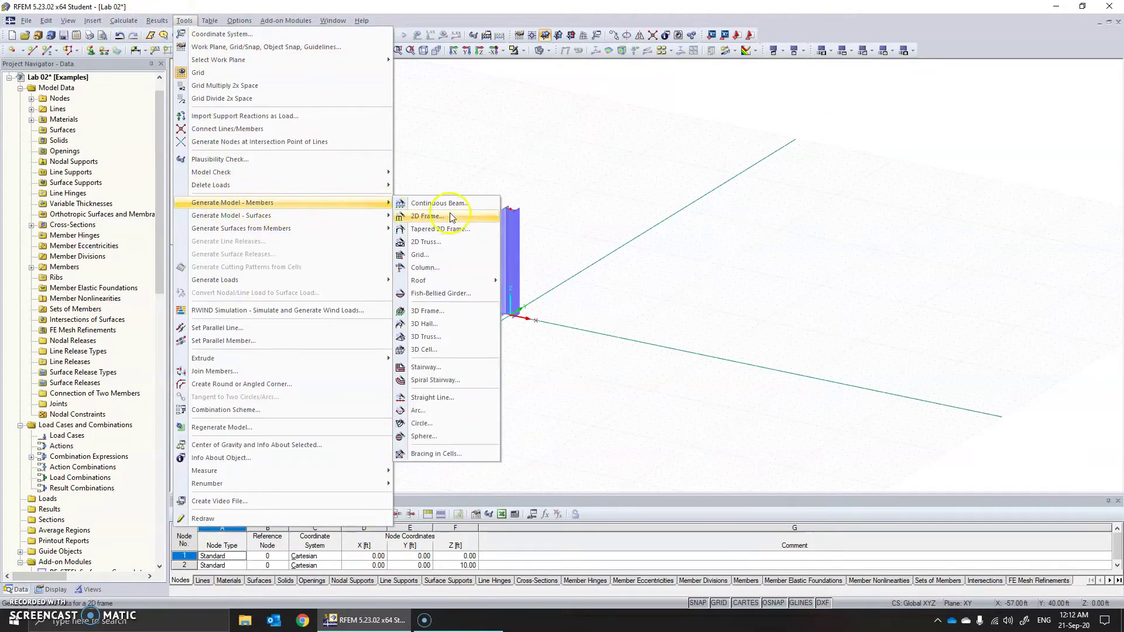
{"action": "left_click", "coordinate": [433, 245]}
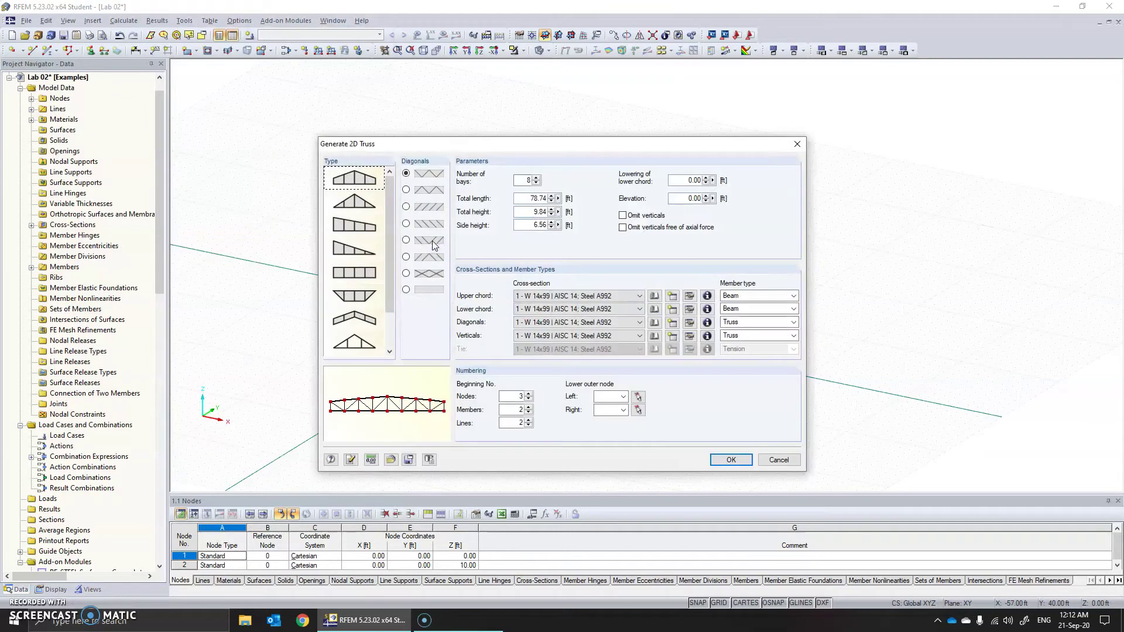
{"action": "left_click_drag", "start_coordinate": [480, 151], "coordinate": [486, 111]}
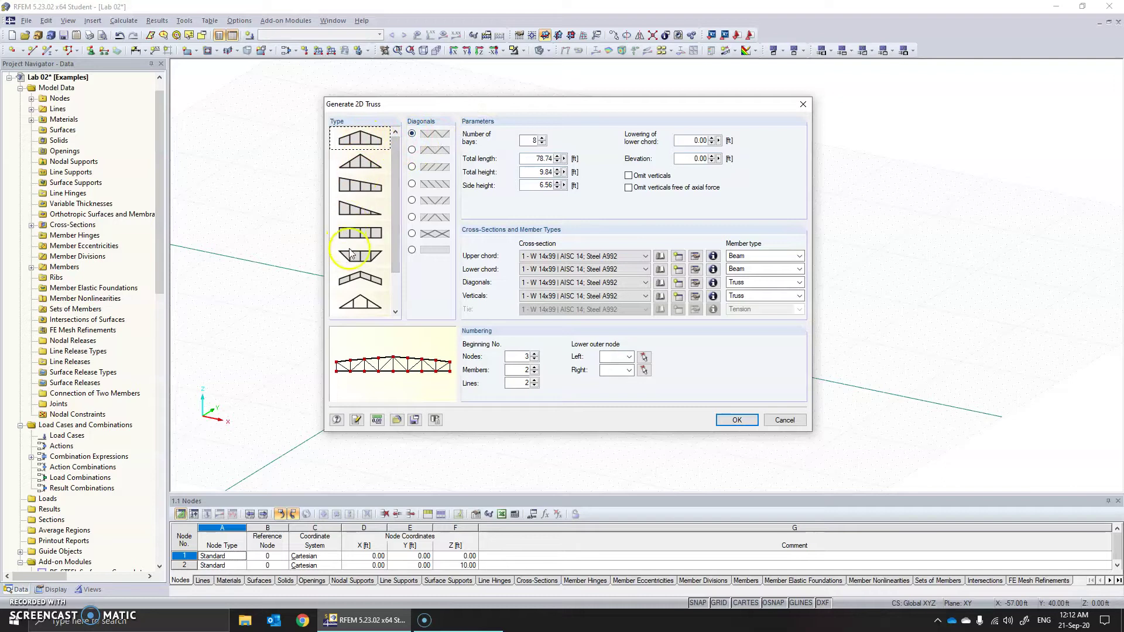
{"action": "scroll", "coordinate": [360, 195], "scroll_direction": "down", "scroll_amount": 2}
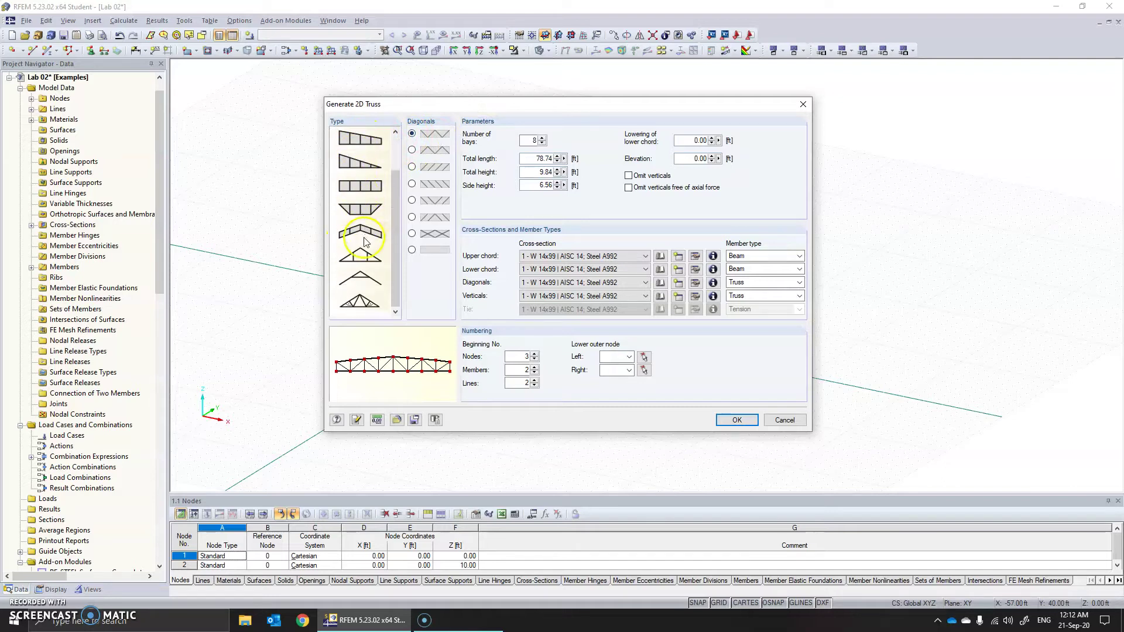
{"action": "scroll", "coordinate": [360, 193], "scroll_direction": "up", "scroll_amount": 2}
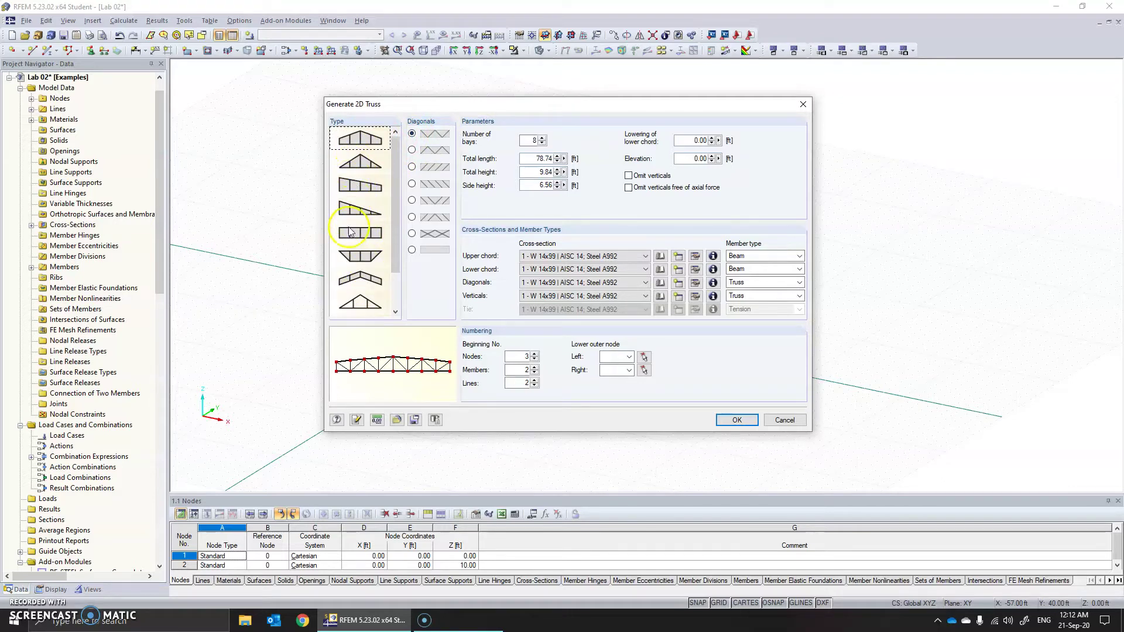
- Try the arched type, then set a pitched roof truss with 6 bays and the third (crossed) diagonal pattern
{"action": "left_click", "coordinate": [366, 282]}
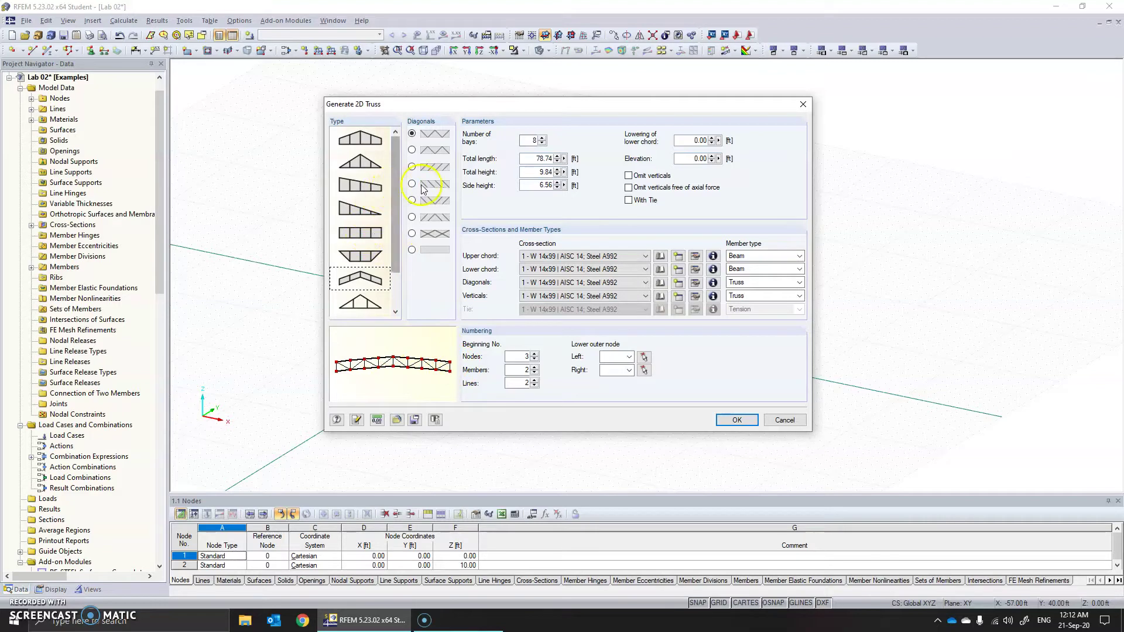
{"action": "left_click", "coordinate": [361, 168]}
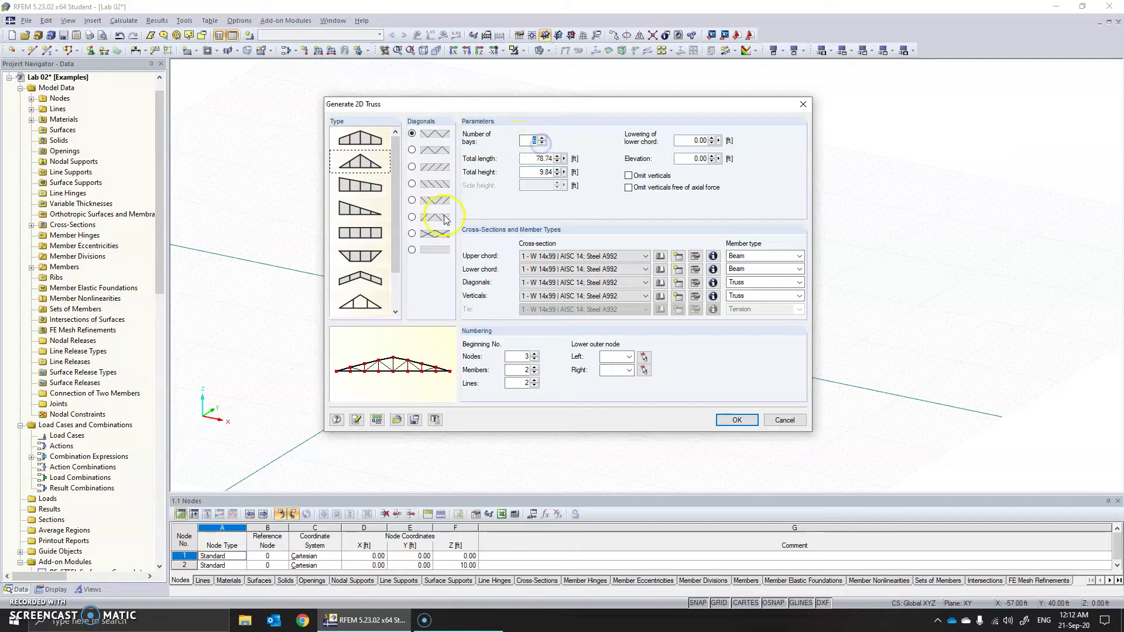
{"action": "type", "text": "6"}
{"action": "left_click", "coordinate": [408, 388]}
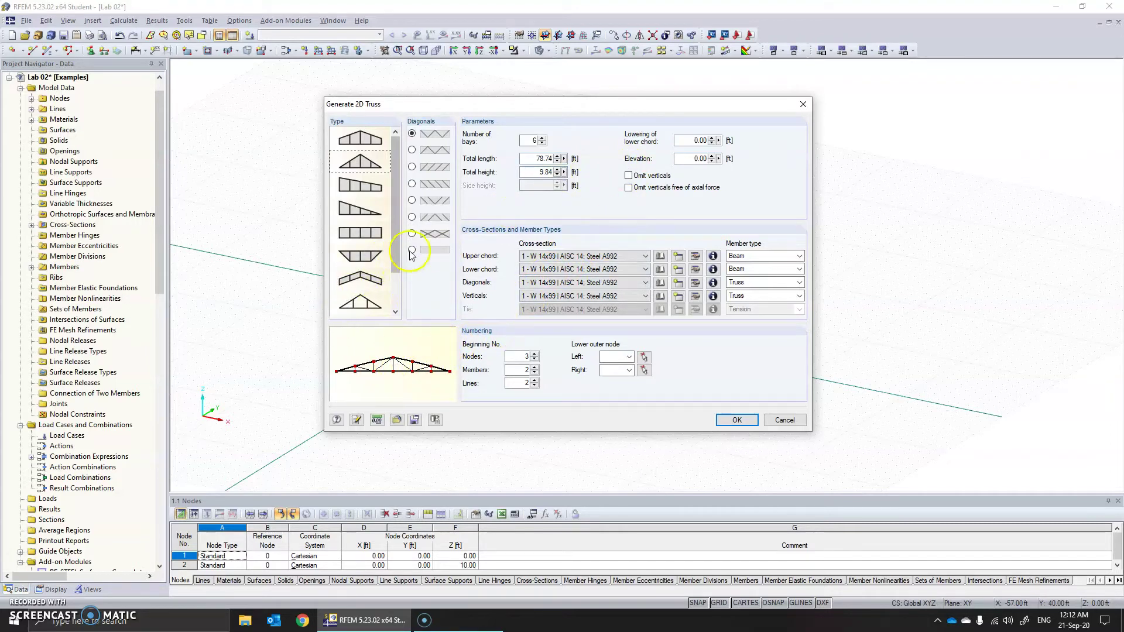
{"action": "left_click", "coordinate": [412, 167]}
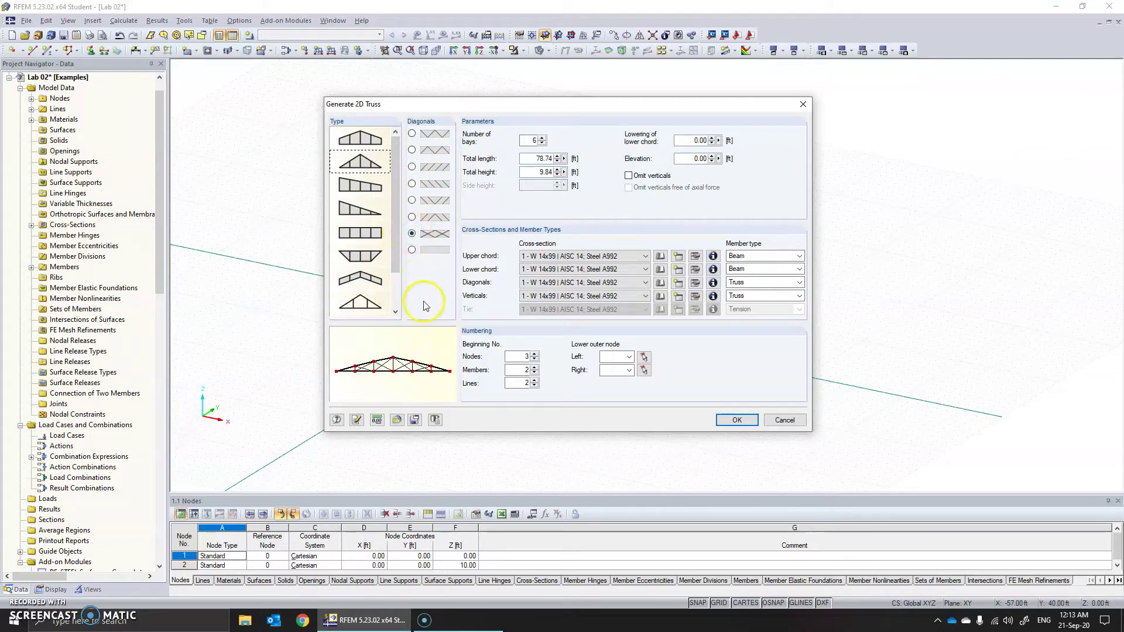
- Switch to the second diagonal pattern and enter a 12 ft total height for the 50 ft truss
{"action": "left_click", "coordinate": [412, 150]}
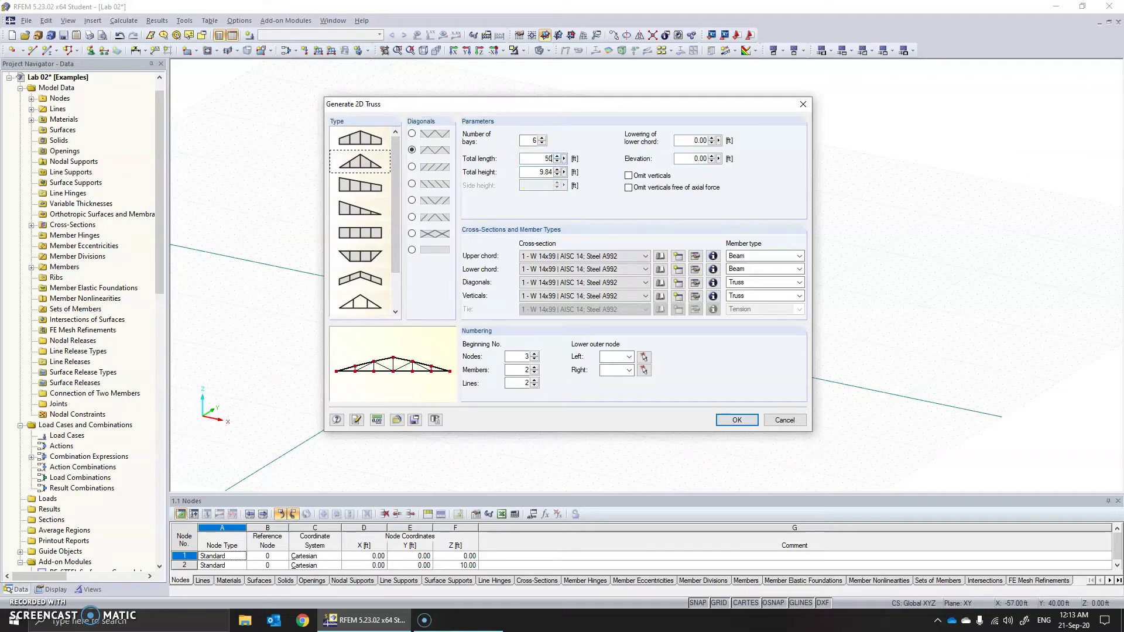
{"action": "left_click", "coordinate": [544, 176]}
{"action": "type", "text": "12"}
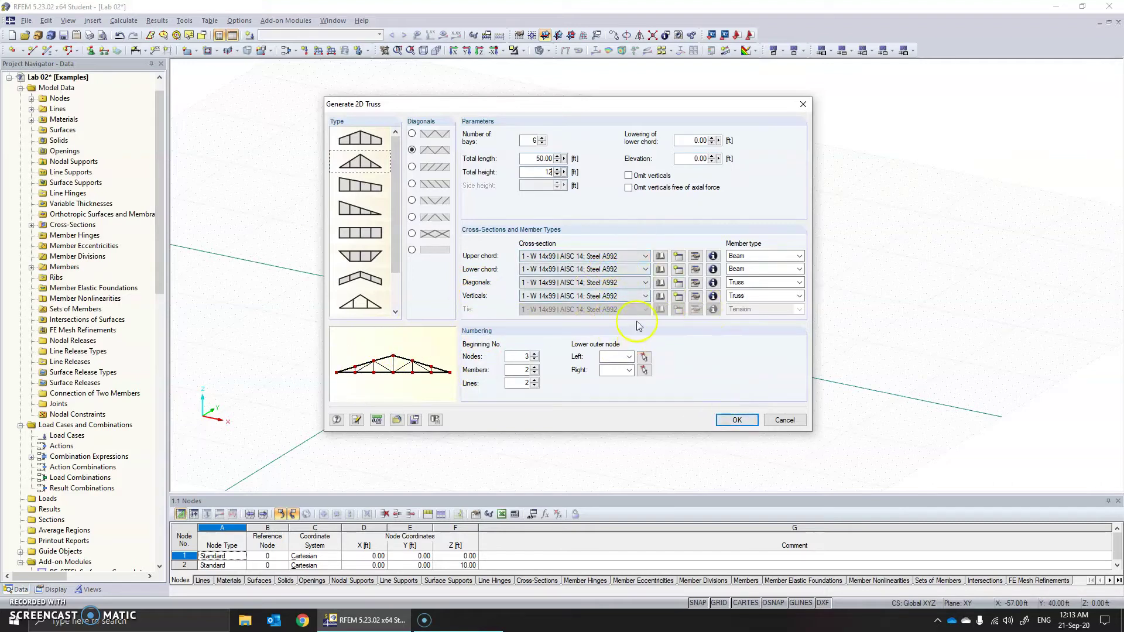
- Assign a new W 10x22 Steel A992 rolled I-section to the truss's lower chord
{"action": "left_click", "coordinate": [644, 270]}
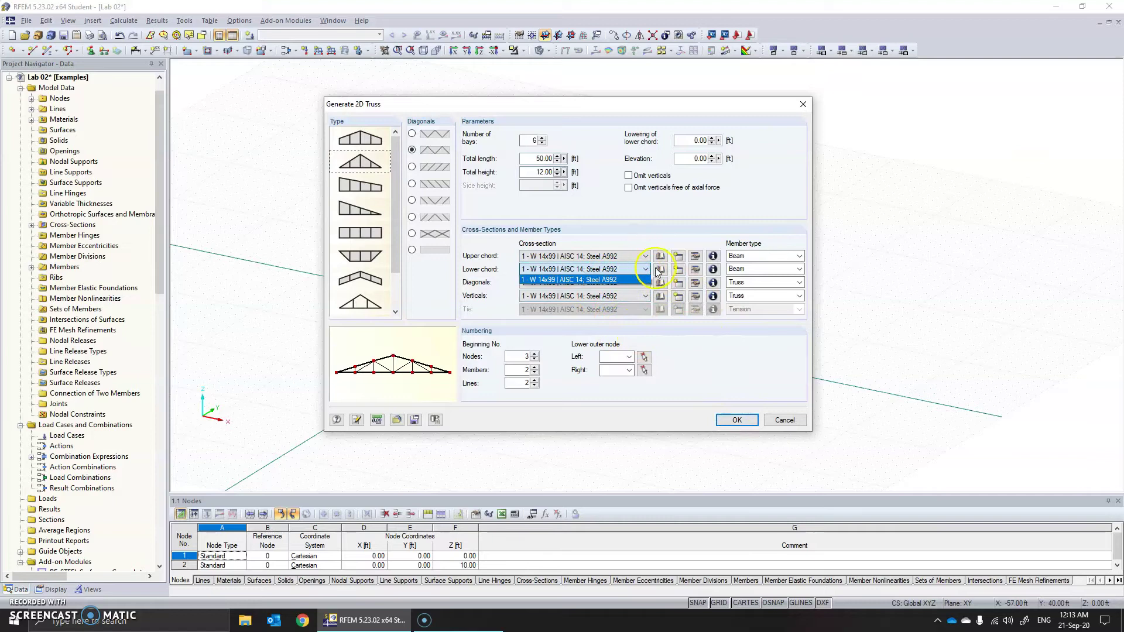
{"action": "left_click", "coordinate": [660, 272]}
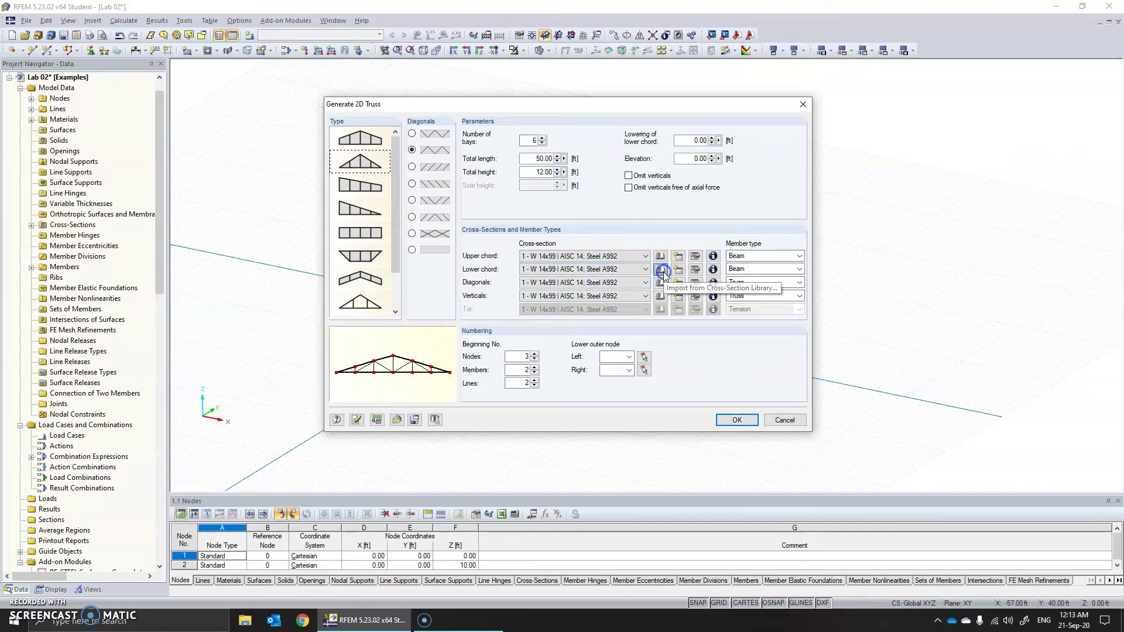
{"action": "left_click", "coordinate": [660, 272]}
{"action": "left_click", "coordinate": [369, 155]}
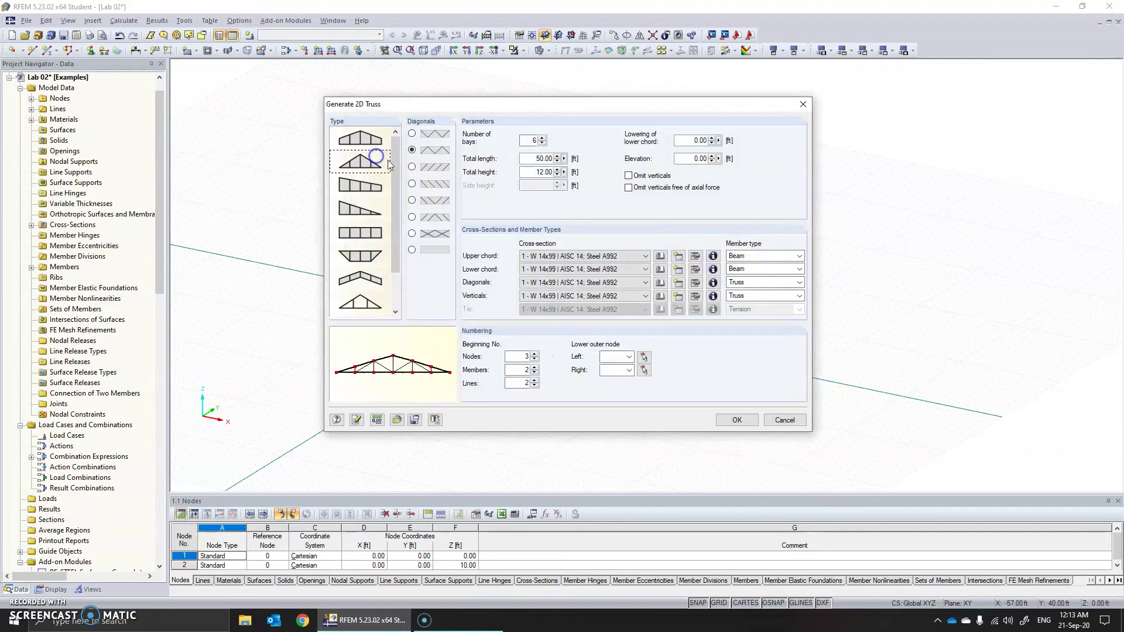
{"action": "double_click", "coordinate": [578, 126]}
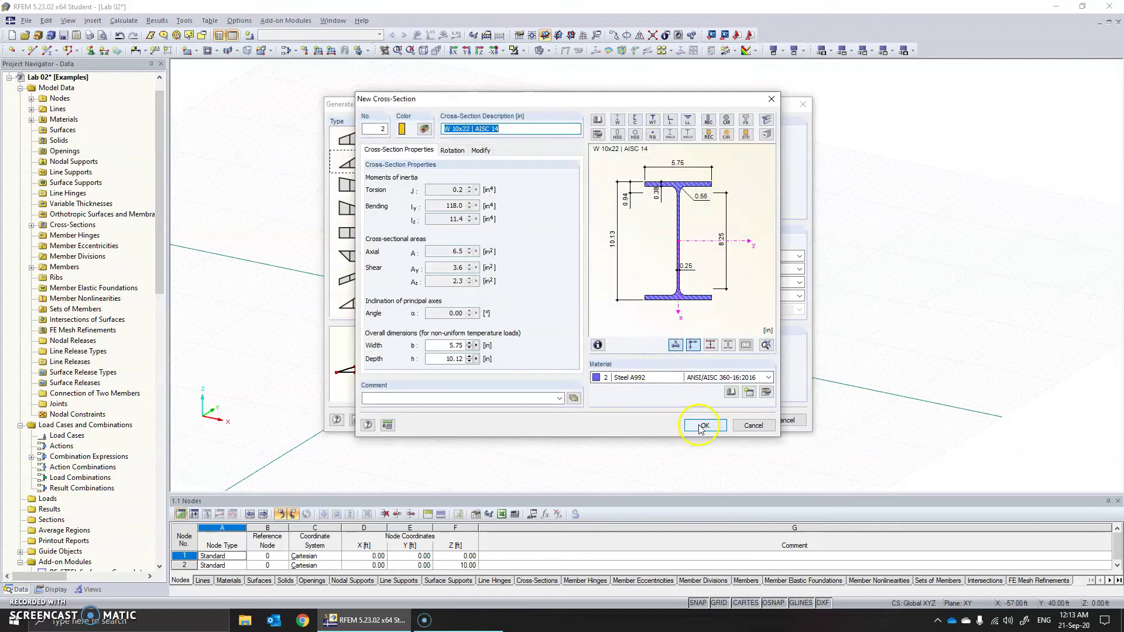
{"action": "left_click", "coordinate": [700, 427]}
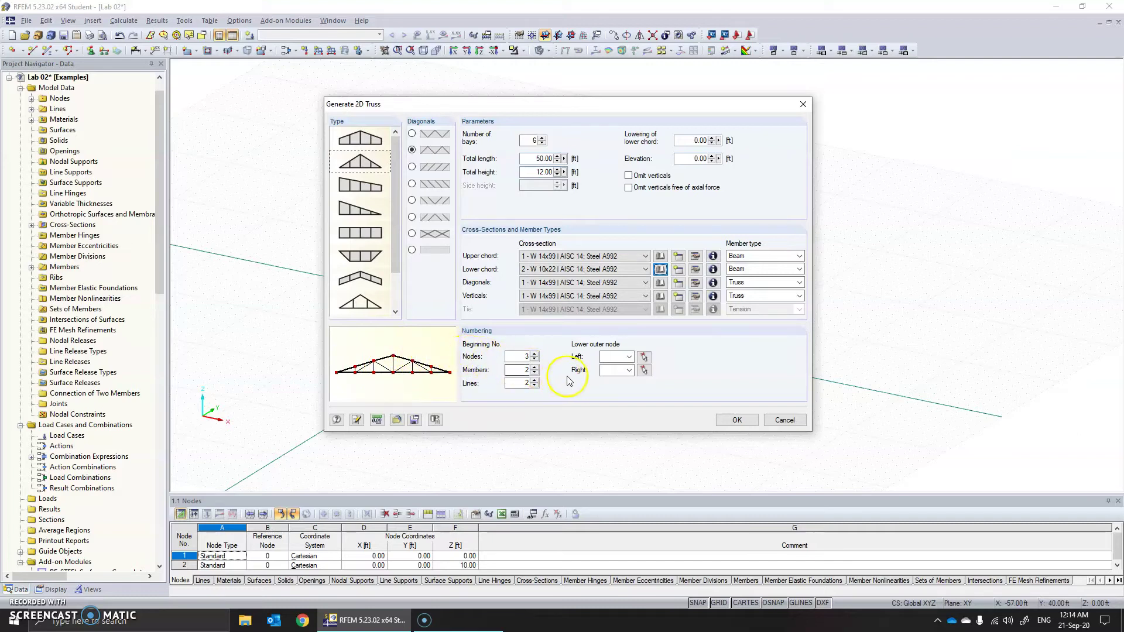
- Generate the truss, then select all its members and move them toward the column
{"action": "left_click", "coordinate": [738, 420]}
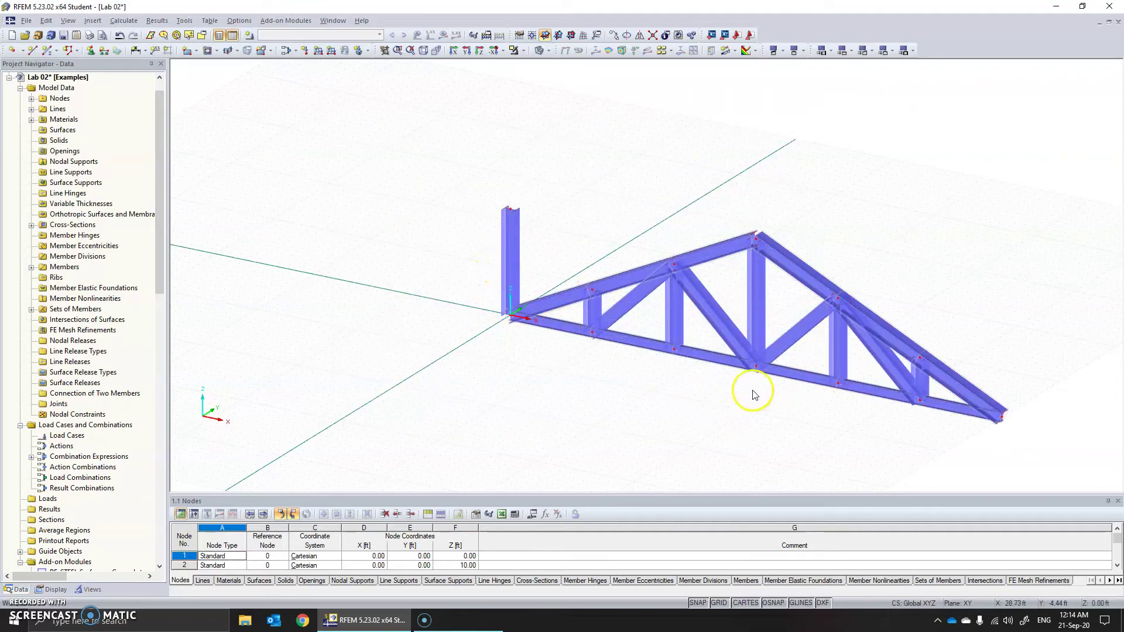
{"action": "middle_click_drag", "start_coordinate": [733, 396], "coordinate": [809, 335], "text": "ctrl"}
{"action": "left_click_drag", "start_coordinate": [1033, 429], "coordinate": [526, 209]}
{"action": "left_click_drag", "start_coordinate": [512, 341], "coordinate": [507, 300]}
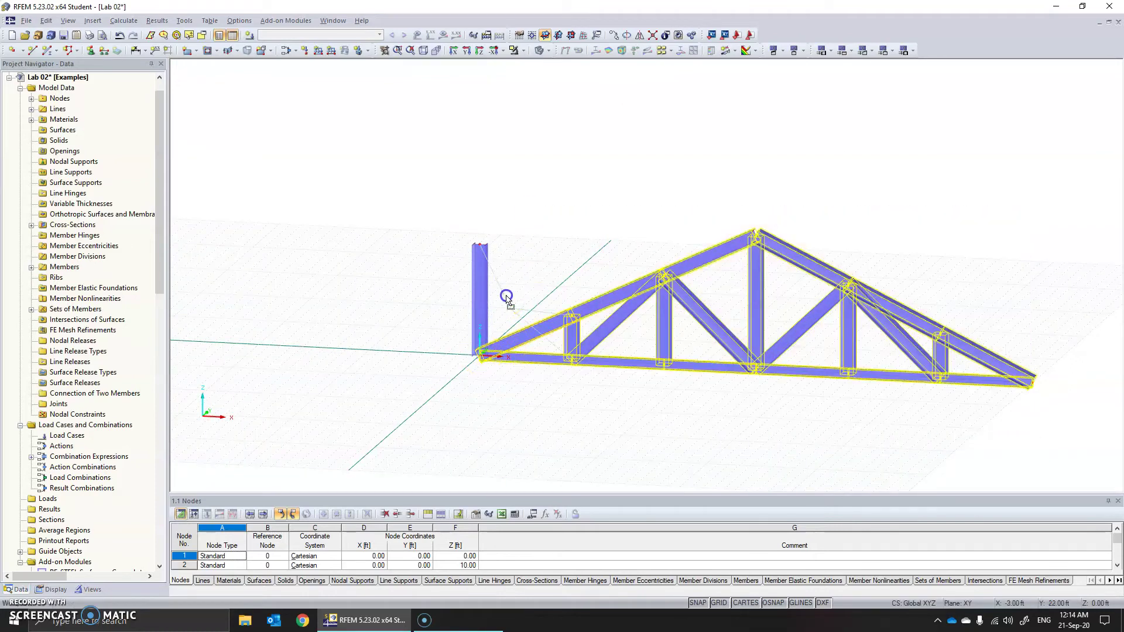
{"action": "left_click_drag", "start_coordinate": [486, 253], "coordinate": [482, 244]}
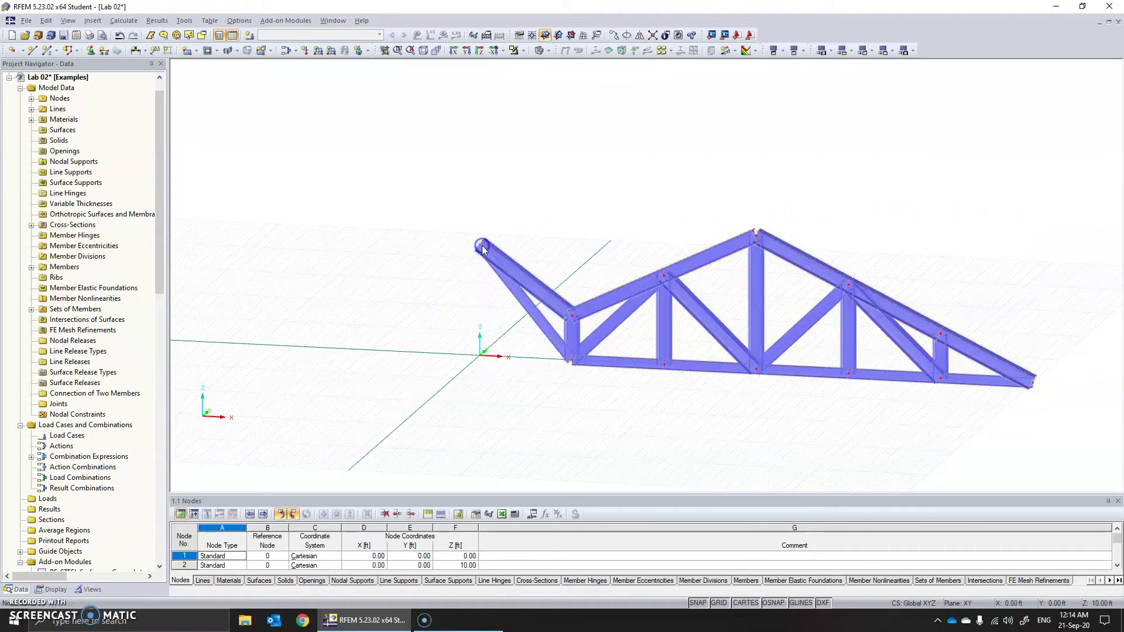
{"action": "left_click", "coordinate": [500, 344]}
- Reselect the truss and try attaching its left end to the column
{"action": "left_click_drag", "start_coordinate": [1017, 428], "coordinate": [504, 180]}
{"action": "left_click", "coordinate": [484, 355]}
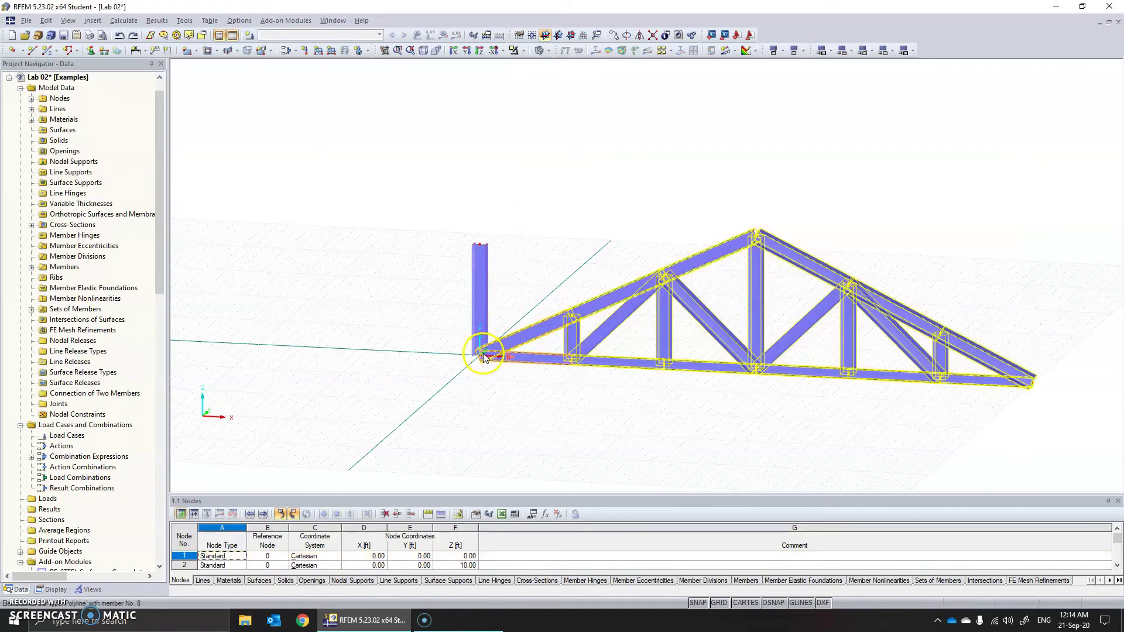
{"action": "scroll", "coordinate": [484, 355], "scroll_direction": "up", "scroll_amount": 5}
{"action": "left_click", "coordinate": [465, 366]}
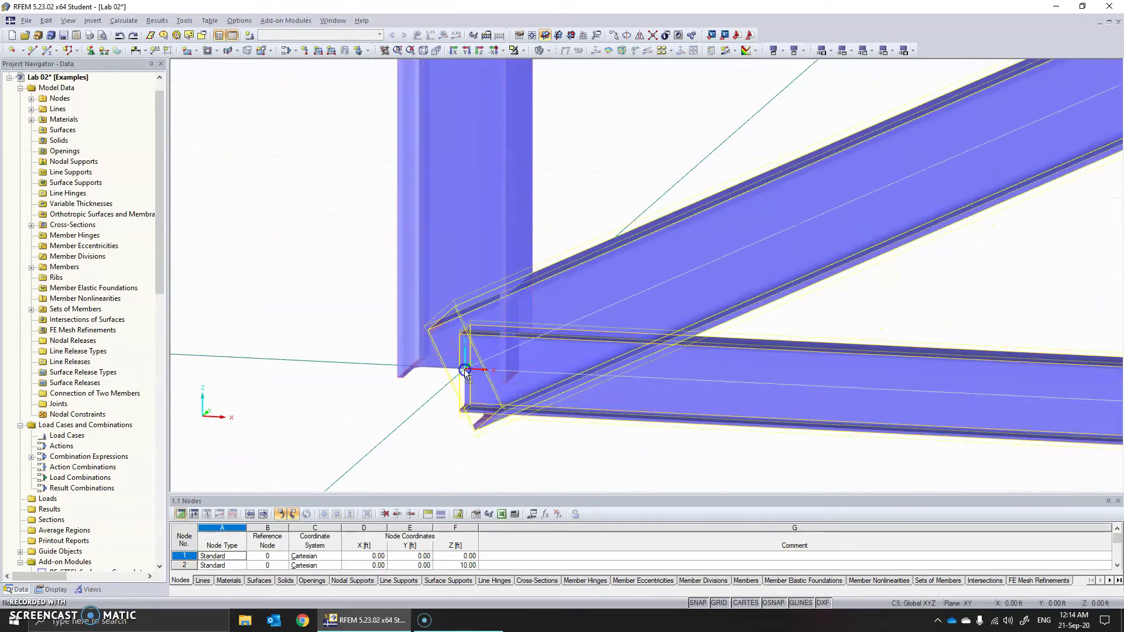
{"action": "scroll", "coordinate": [470, 366], "scroll_direction": "down", "scroll_amount": 5}
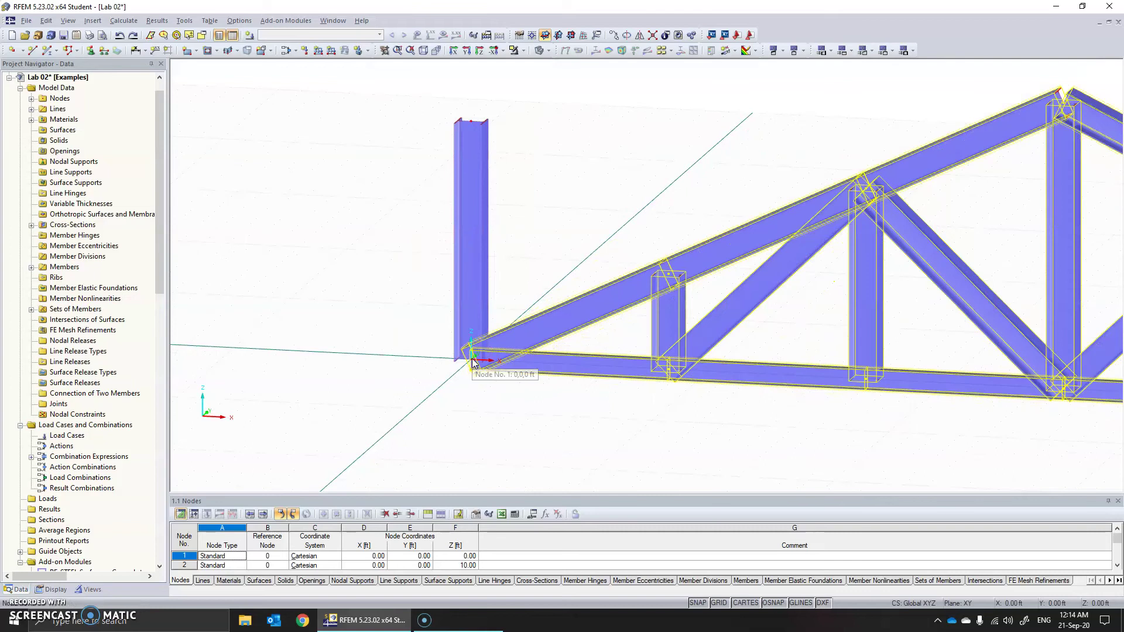
{"action": "left_click", "coordinate": [465, 120]}
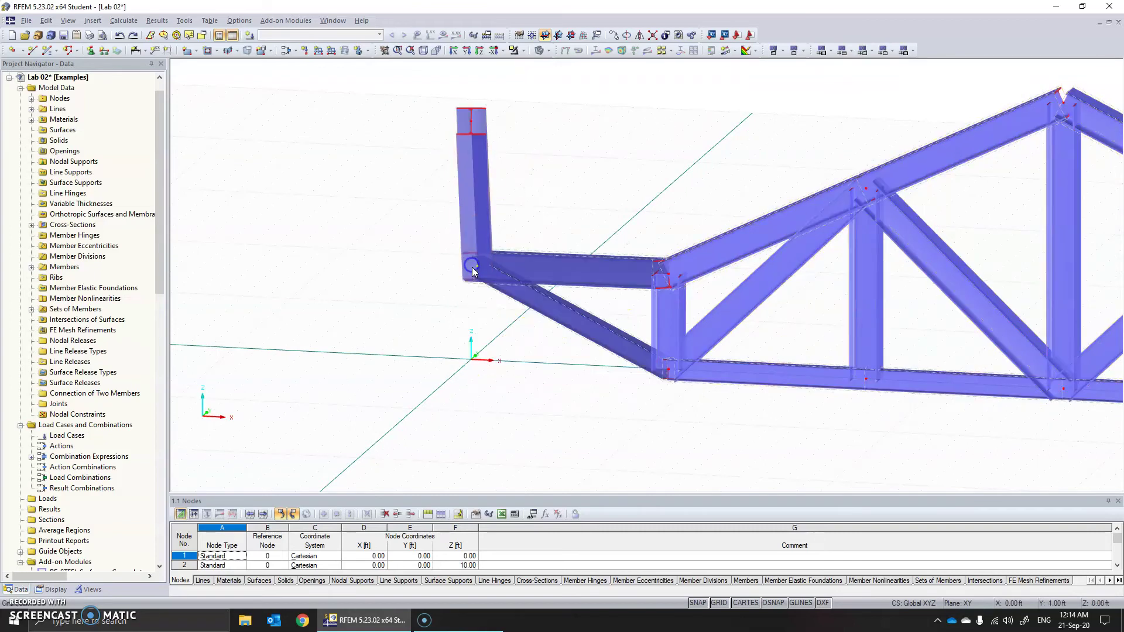
{"action": "left_click", "coordinate": [474, 291]}
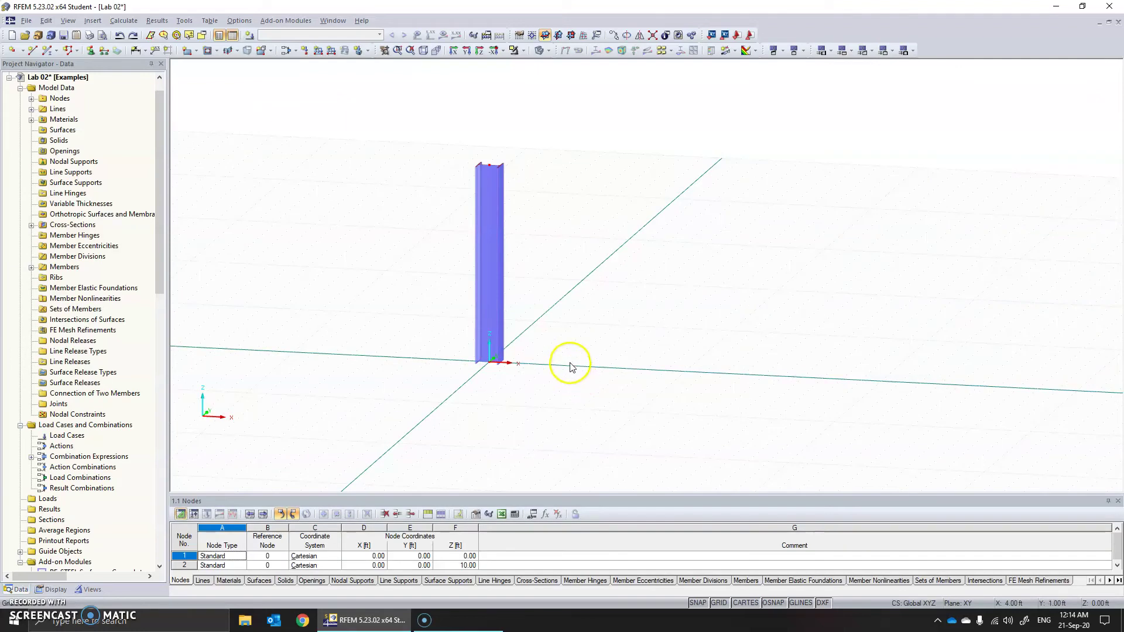
- Reopen the 2D Truss generator with its 6-bay, 50 ft settings and check the verticals' cross-section
{"action": "left_click", "coordinate": [180, 21]}
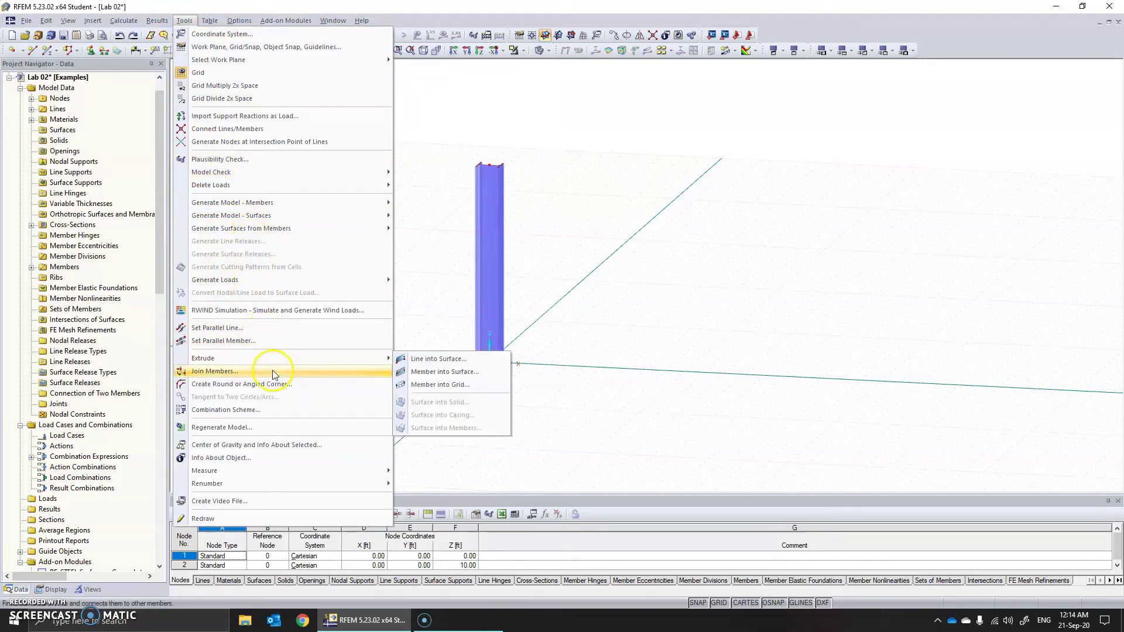
{"action": "mouse_move", "coordinate": [207, 22]}
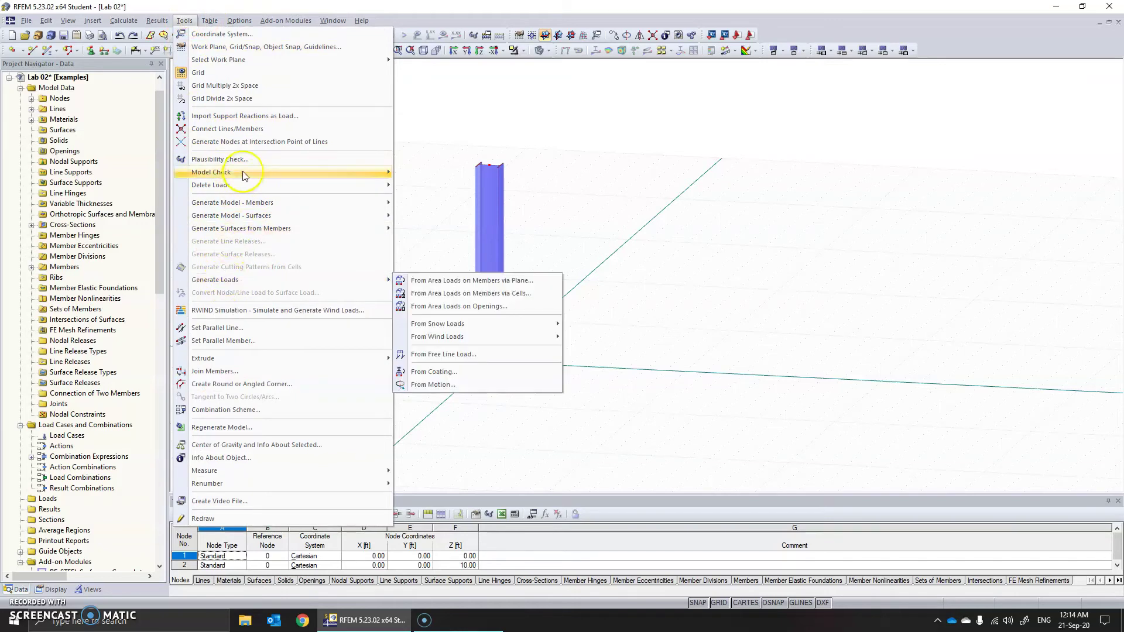
{"action": "mouse_move", "coordinate": [248, 202]}
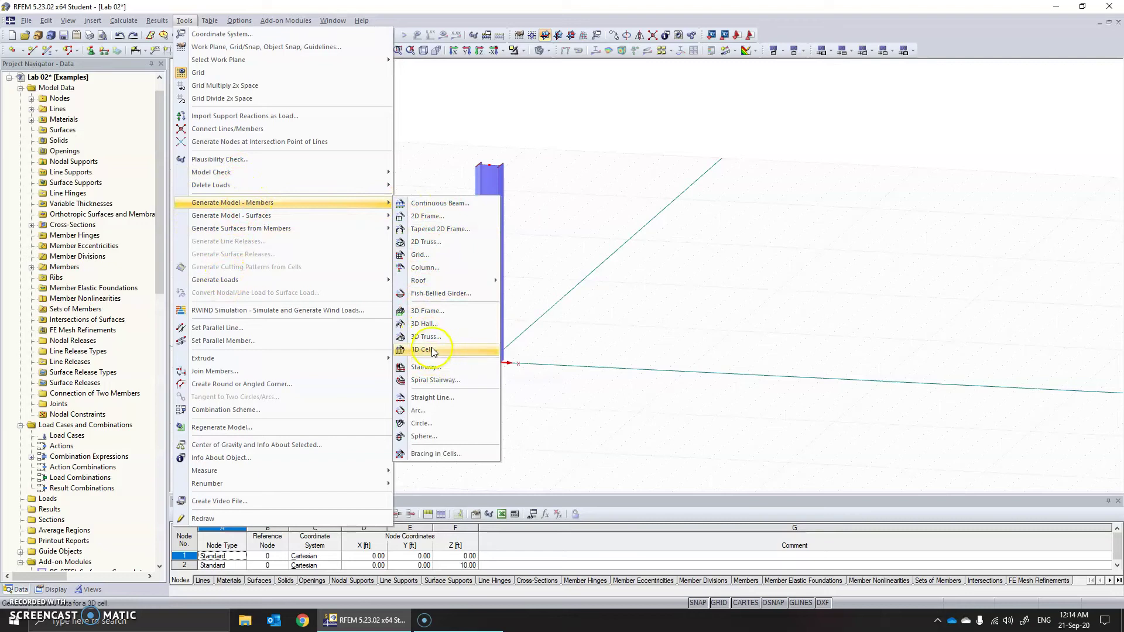
{"action": "left_click", "coordinate": [426, 242]}
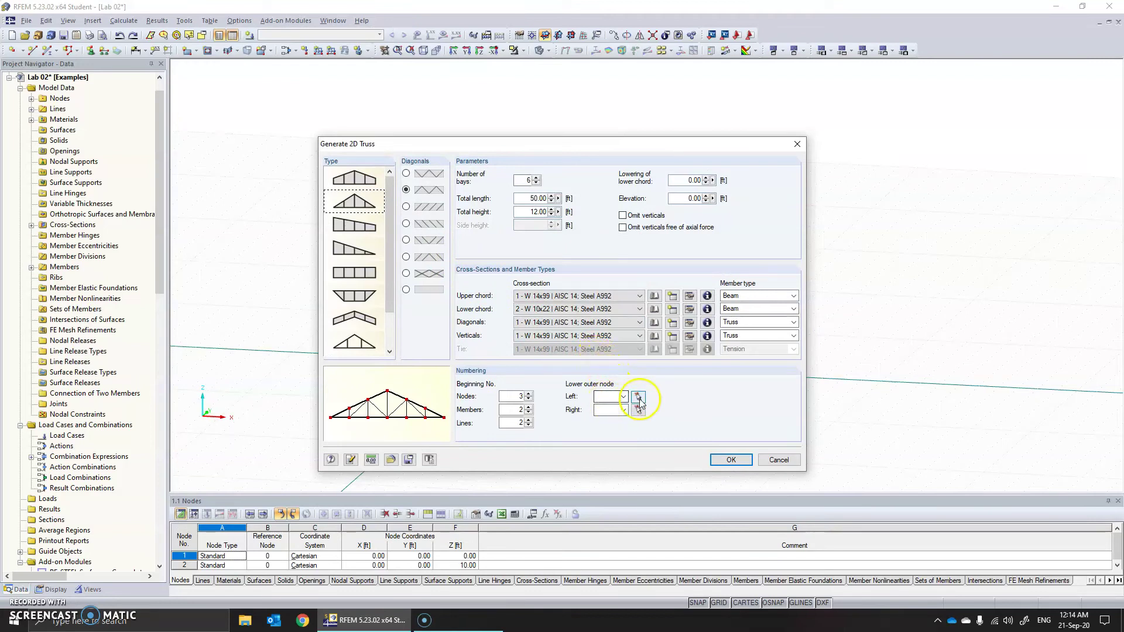
{"action": "left_click", "coordinate": [619, 337]}
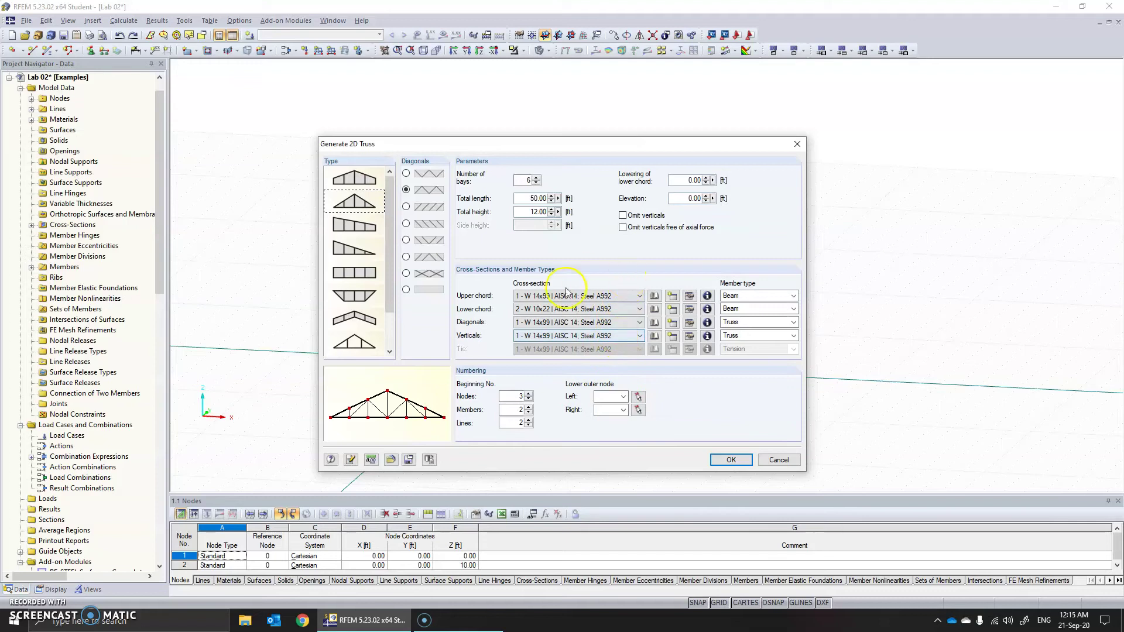
- Anchor the truss's lower left end at column top node 2 and generate it
{"action": "left_click", "coordinate": [639, 398]}
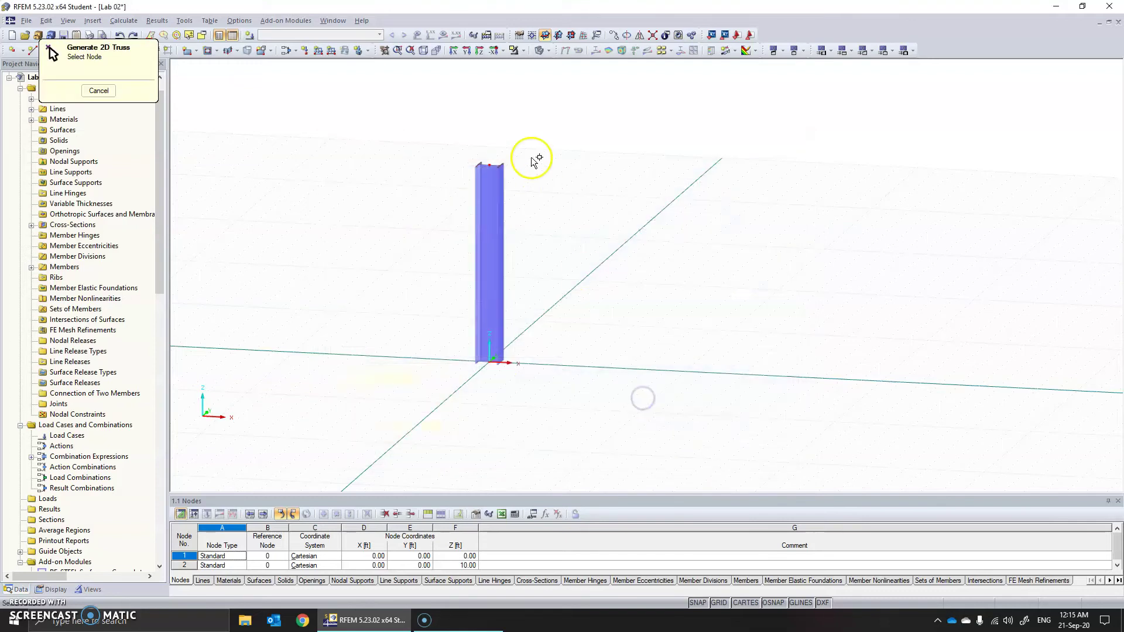
{"action": "left_click", "coordinate": [489, 164]}
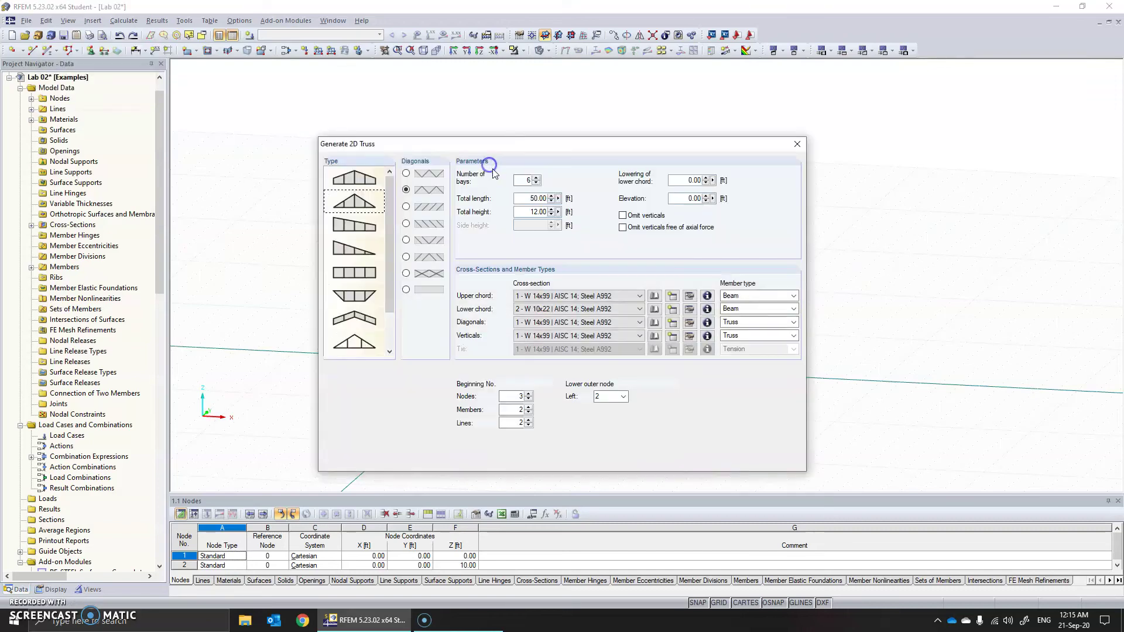
{"action": "left_click", "coordinate": [730, 460]}
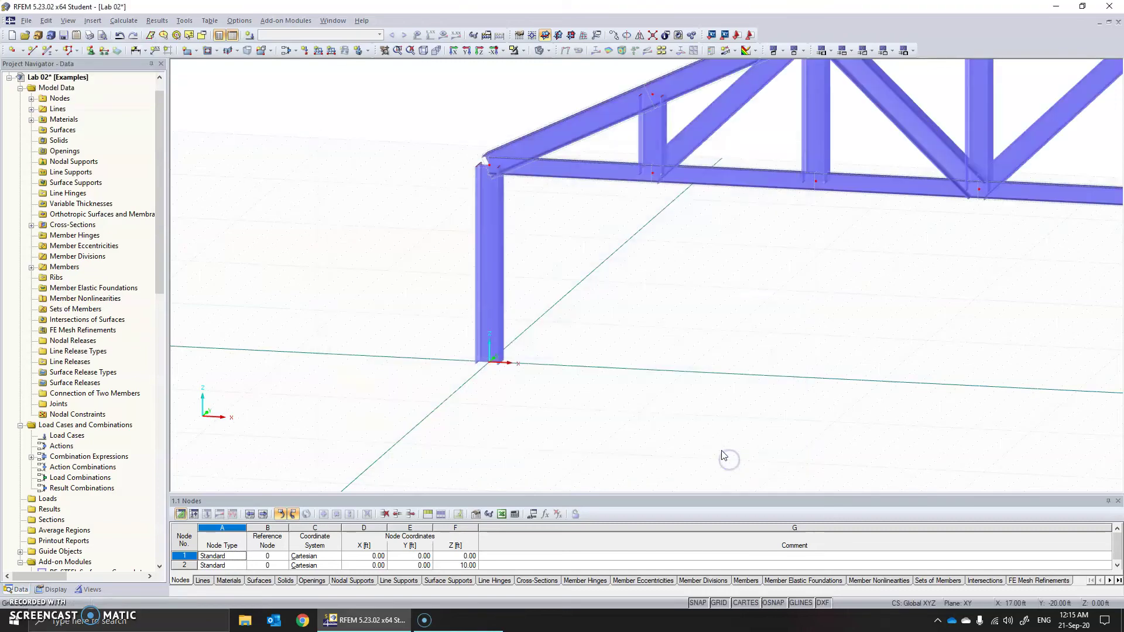
- Orbit the model to see the truss side-on atop the column
{"action": "scroll", "coordinate": [604, 261], "scroll_direction": "up", "scroll_amount": 3}
{"action": "scroll", "coordinate": [606, 265], "scroll_direction": "down", "scroll_amount": 5}
{"action": "scroll", "coordinate": [607, 266], "scroll_direction": "down", "scroll_amount": 1}
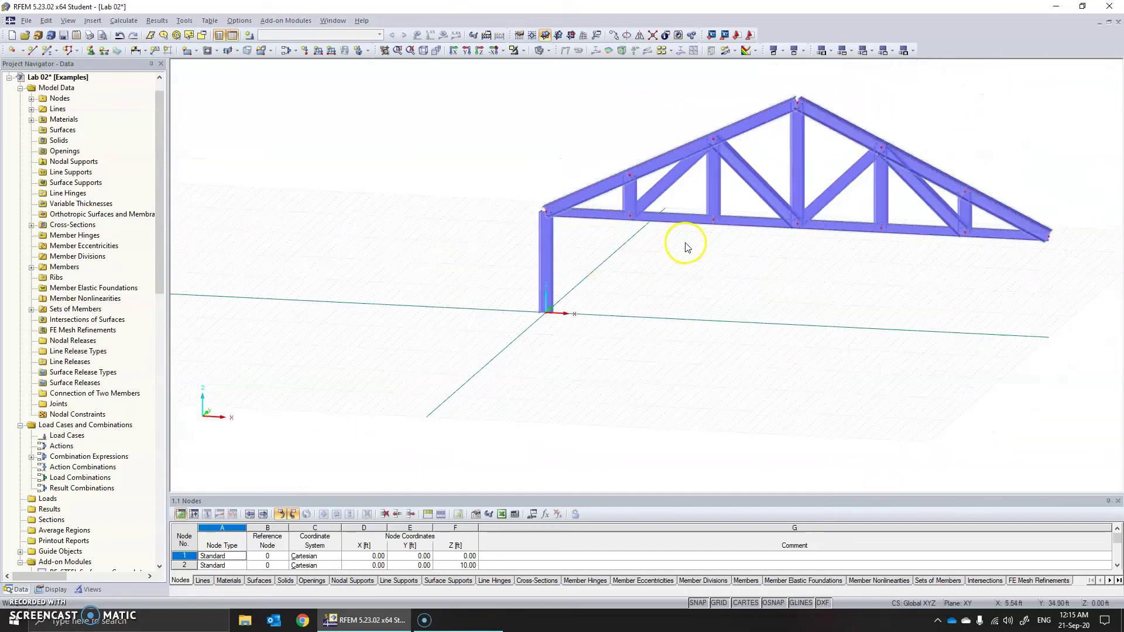
{"action": "middle_click_drag", "start_coordinate": [719, 250], "coordinate": [635, 226], "text": "ctrl"}
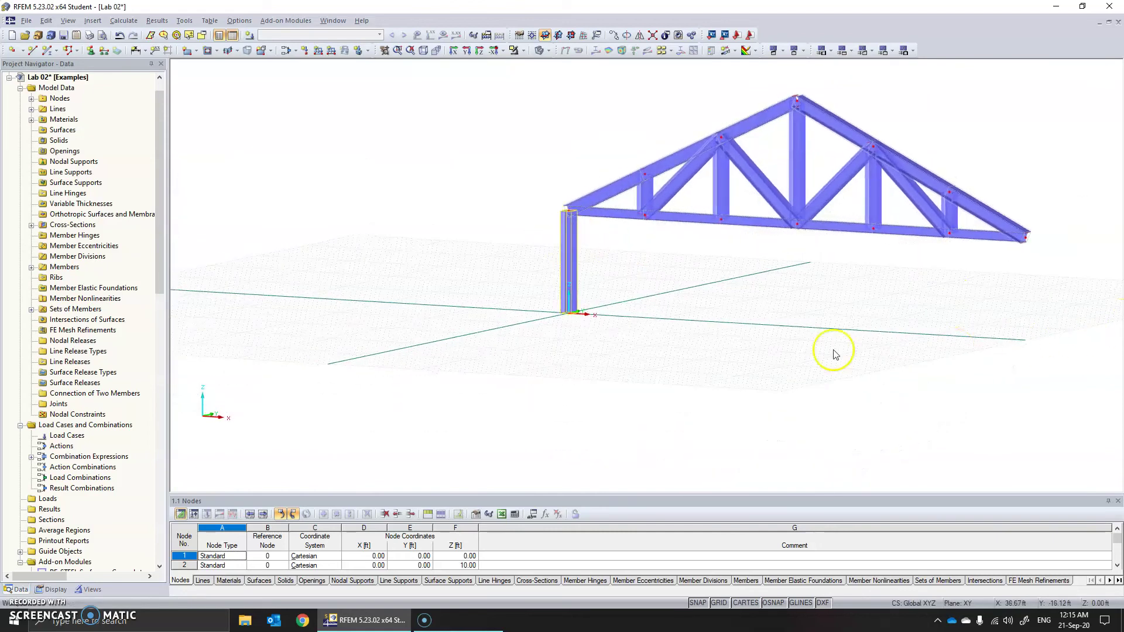
{"action": "scroll", "coordinate": [803, 240], "scroll_direction": "up", "scroll_amount": 1}
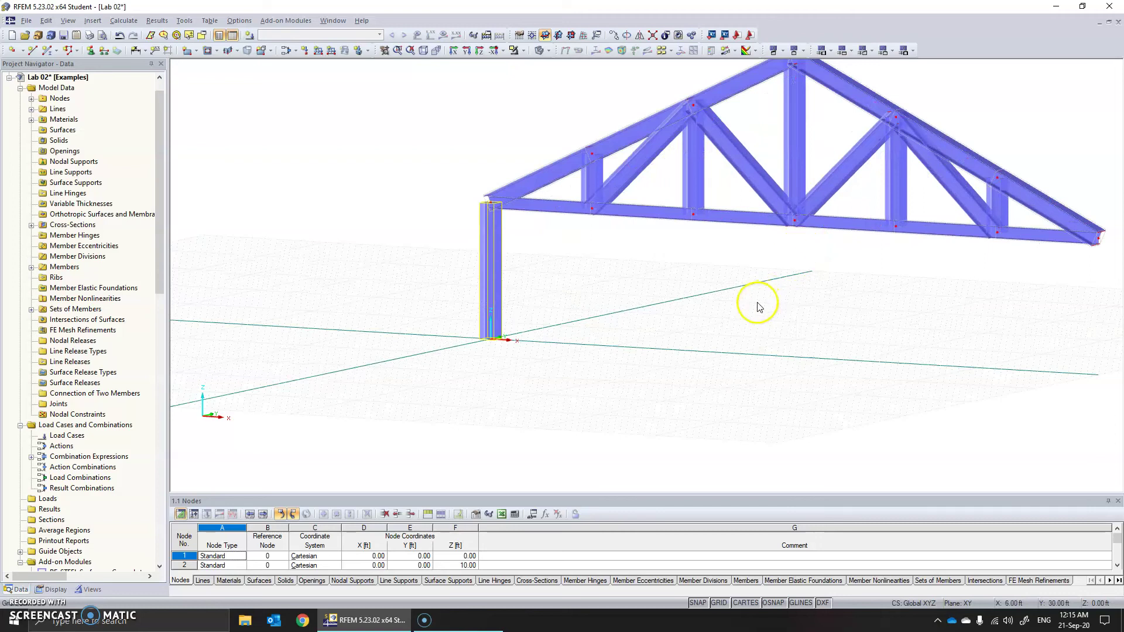
{"action": "middle_click_drag", "start_coordinate": [714, 296], "coordinate": [847, 264], "text": "ctrl"}
{"action": "middle_click_drag", "start_coordinate": [682, 293], "coordinate": [571, 293], "text": "ctrl"}
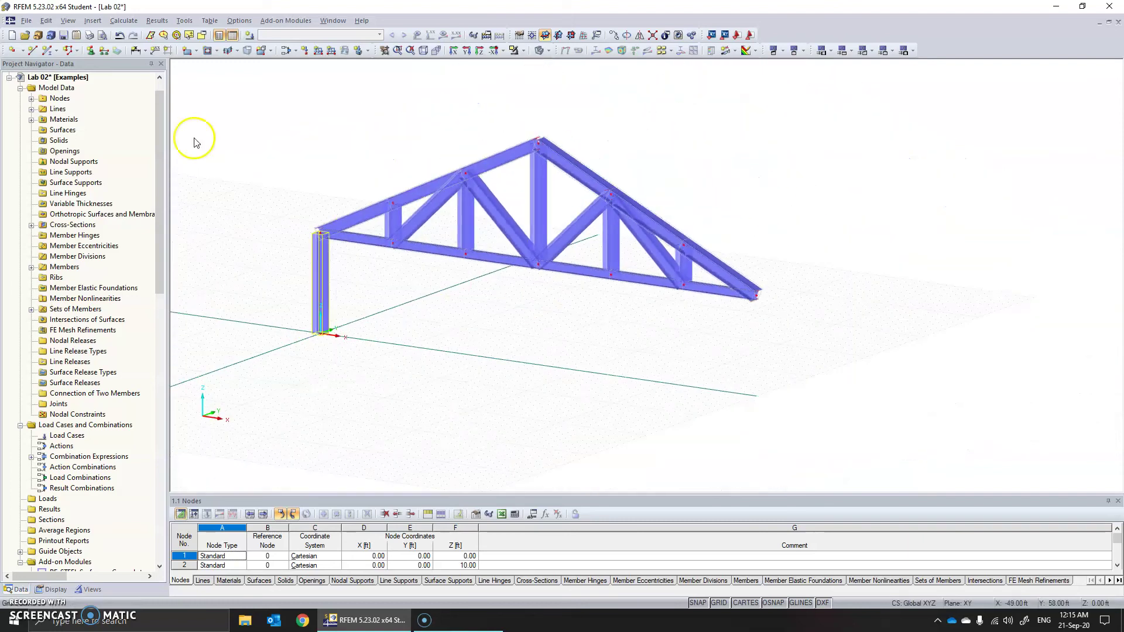
{"action": "left_click", "coordinate": [185, 20]}
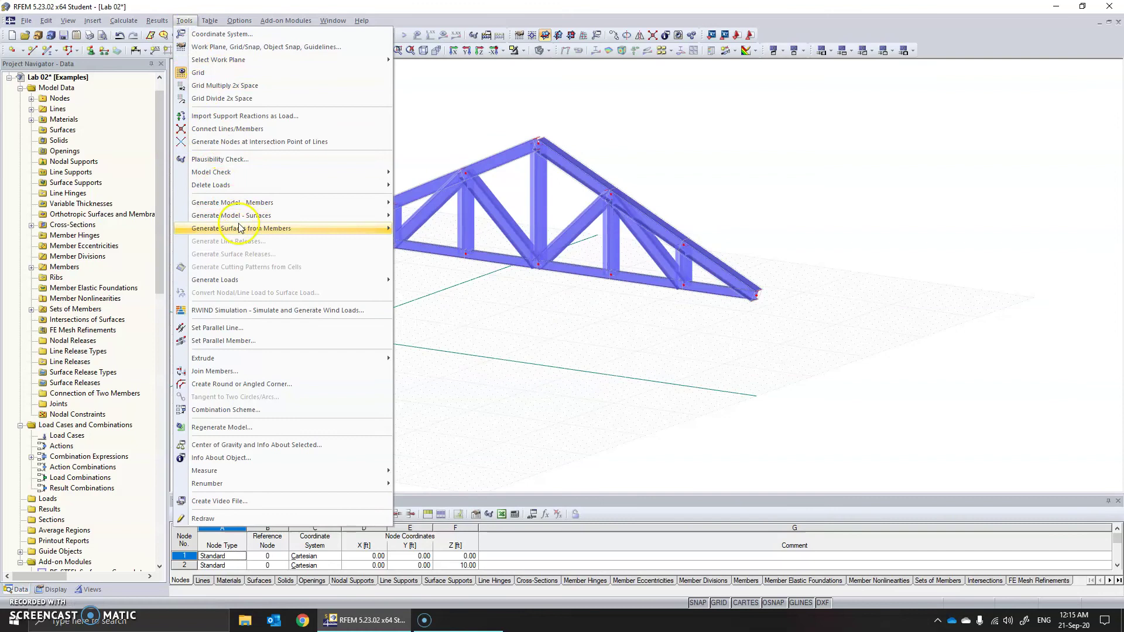
{"action": "mouse_move", "coordinate": [251, 203]}
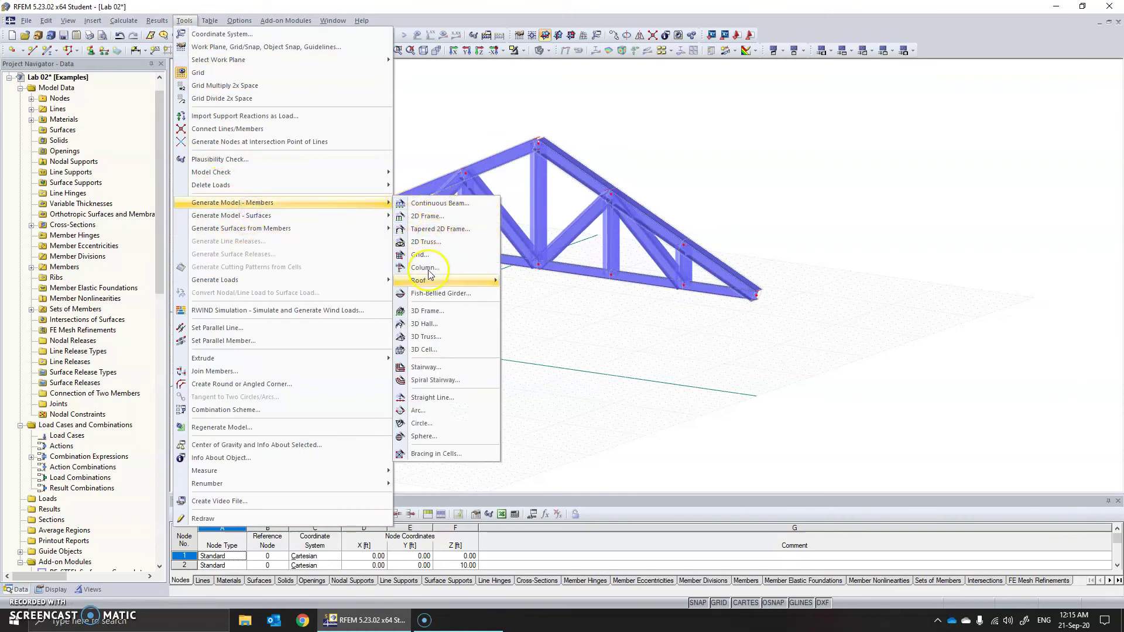
{"action": "left_click", "coordinate": [436, 367]}
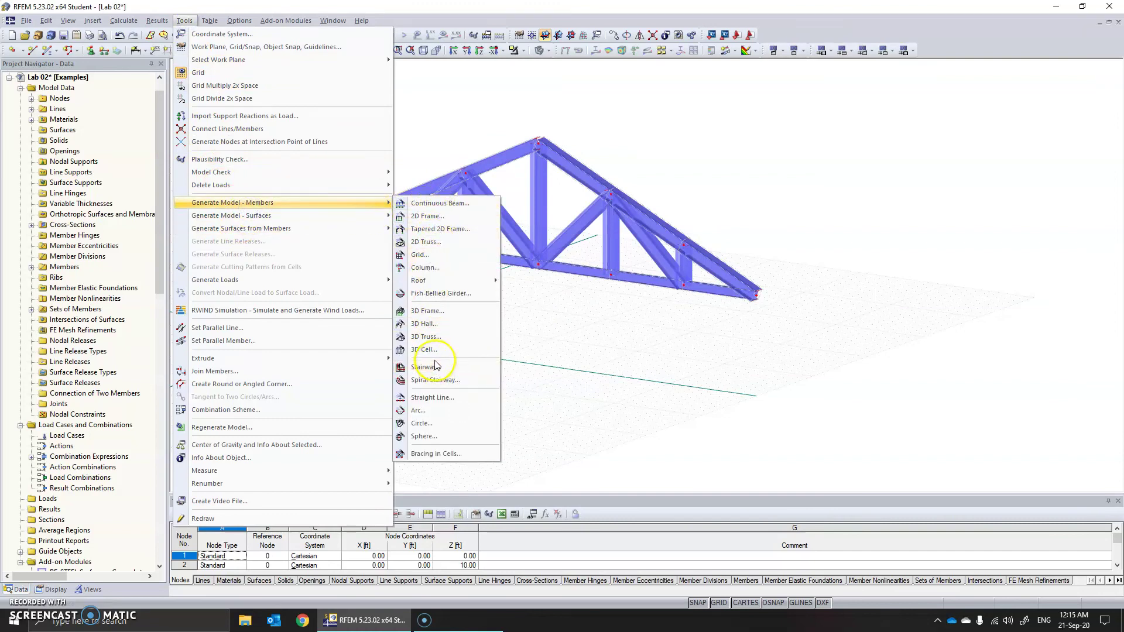
{"action": "left_click", "coordinate": [417, 339]}
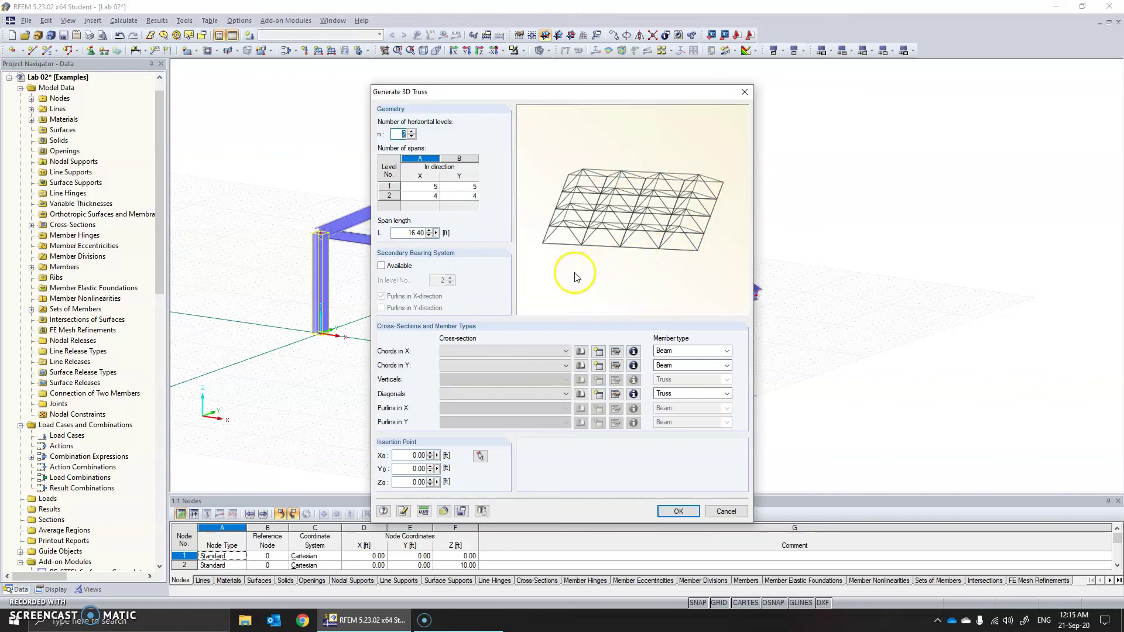
{"action": "left_click", "coordinate": [746, 93]}
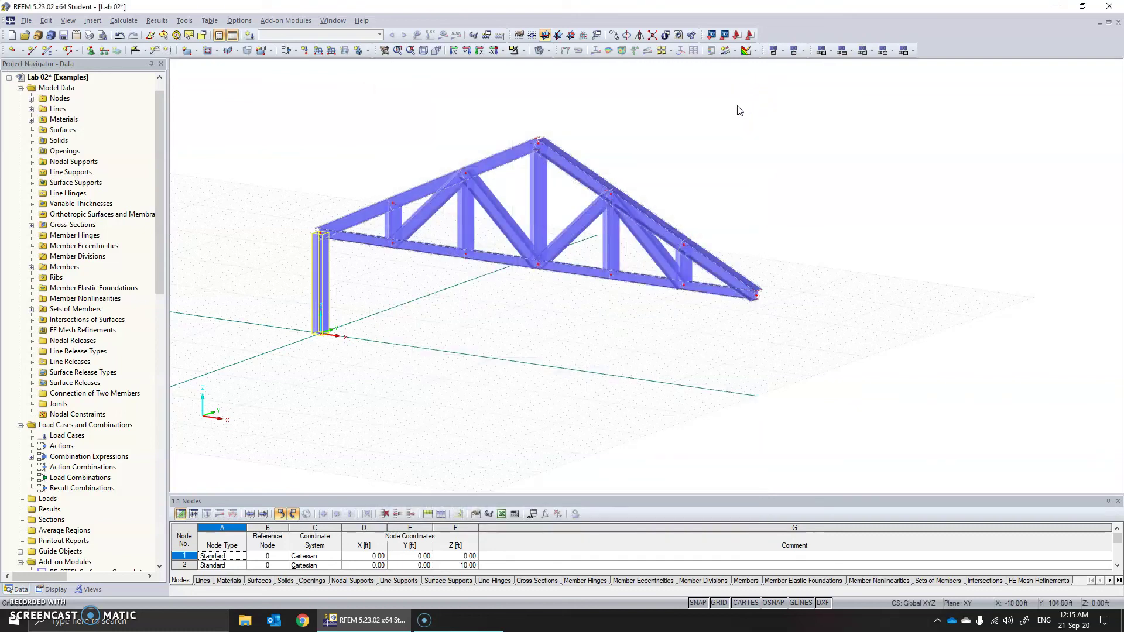